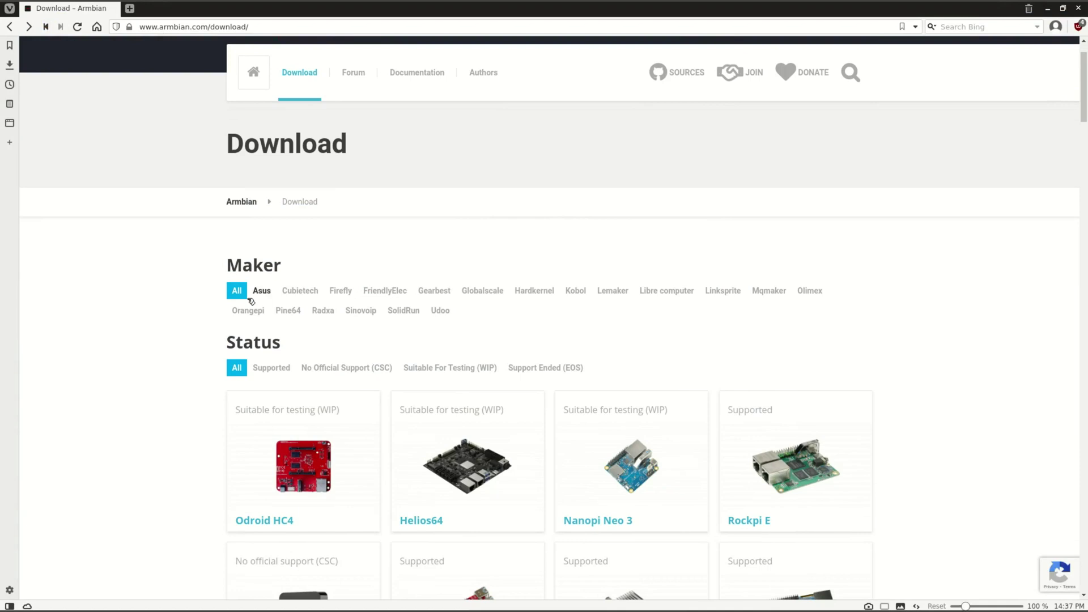
- Filter the Armbian board list to Orangepi and open the Orange Pi+ 2 board page
left_click(247, 311)
scroll(840, 378, "down", 10)
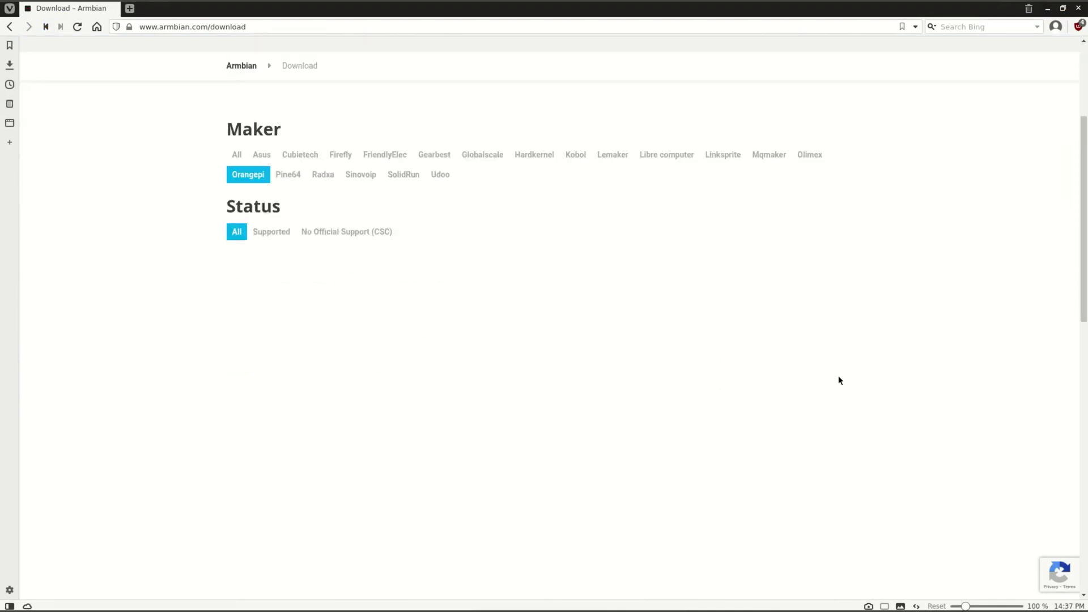
scroll(843, 380, "down", 3)
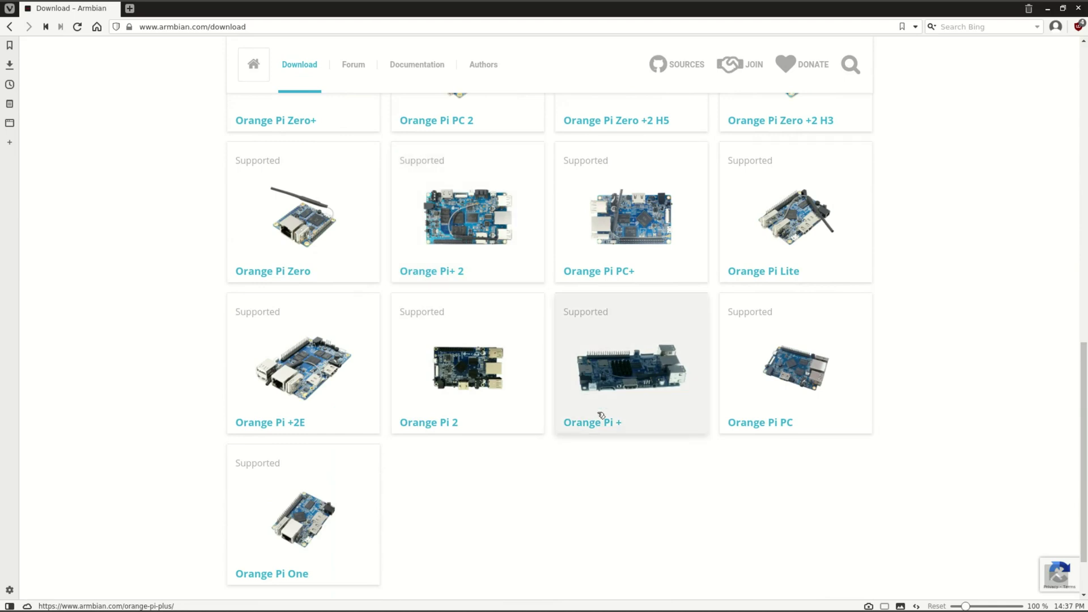
left_click(470, 237)
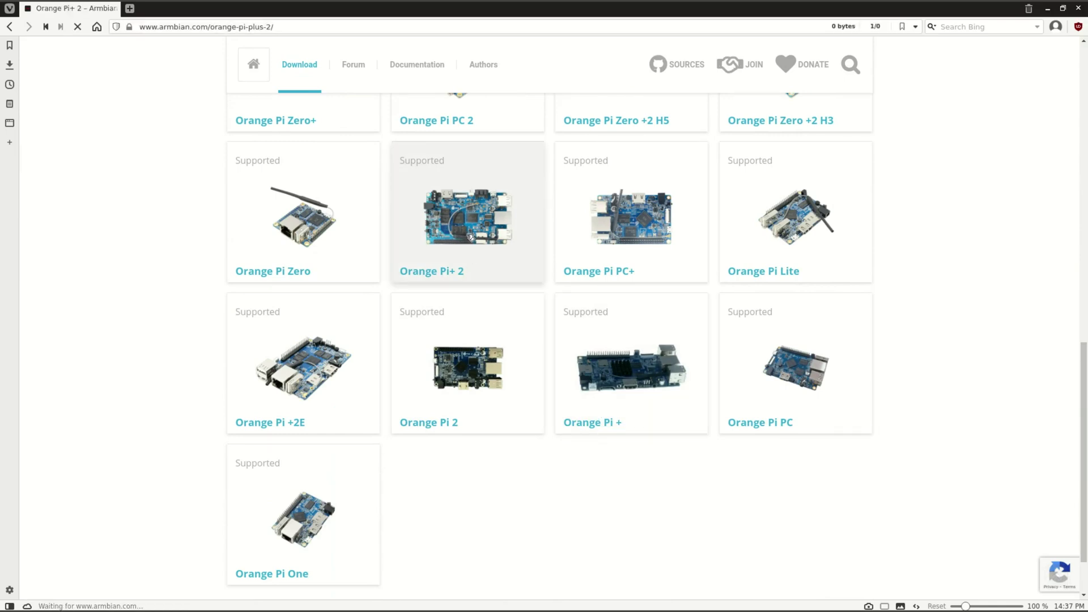
- Open the Archived versions listing of older Orange Pi+ 2 images and scroll through it
scroll(610, 320, "down", 5)
scroll(610, 326, "down", 5)
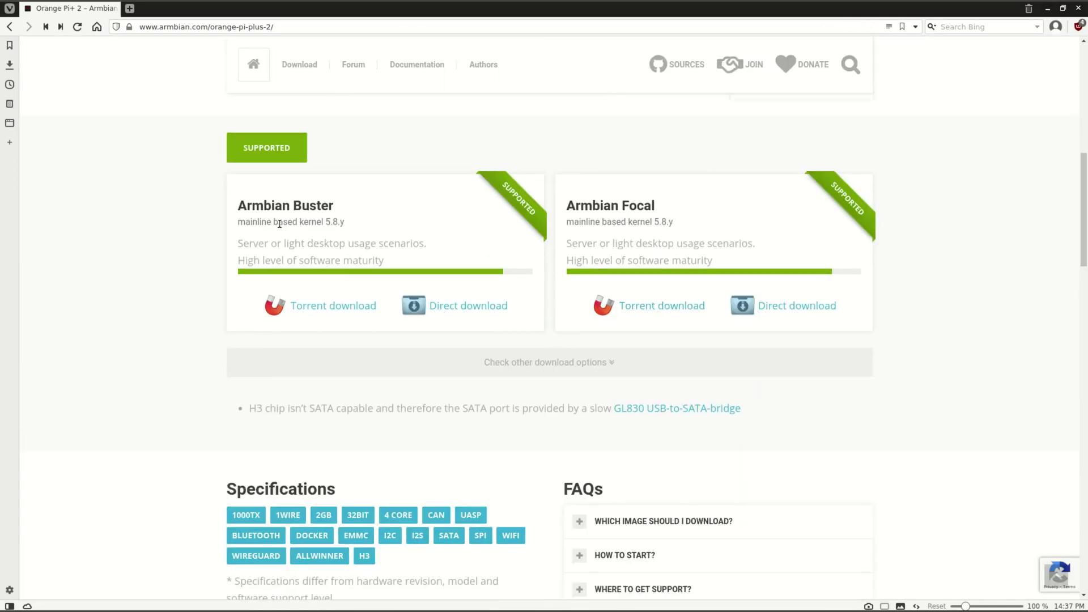
scroll(473, 358, "down", 20)
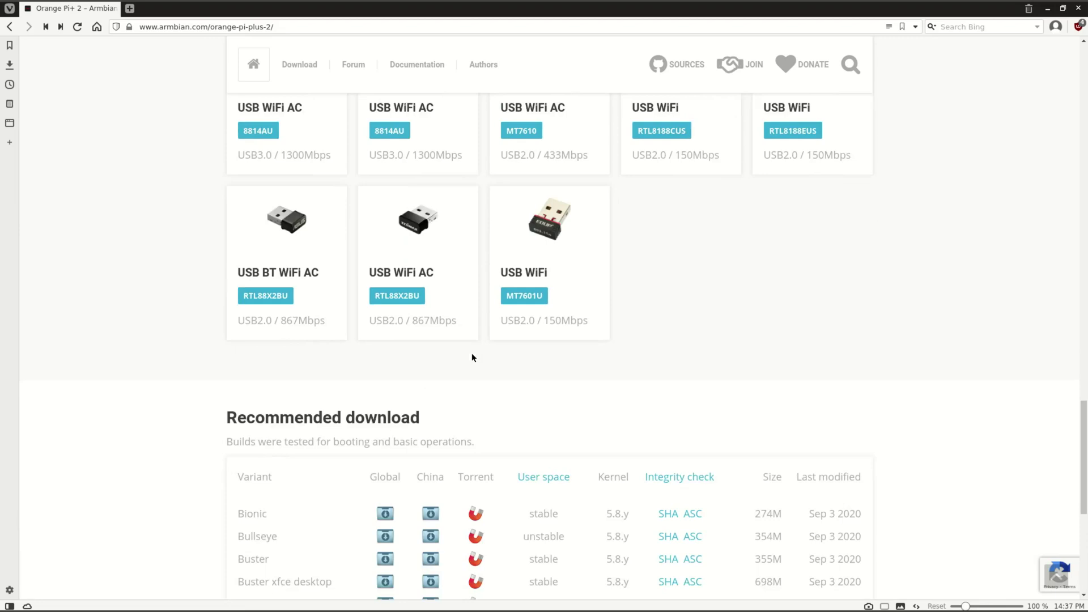
scroll(474, 358, "down", 5)
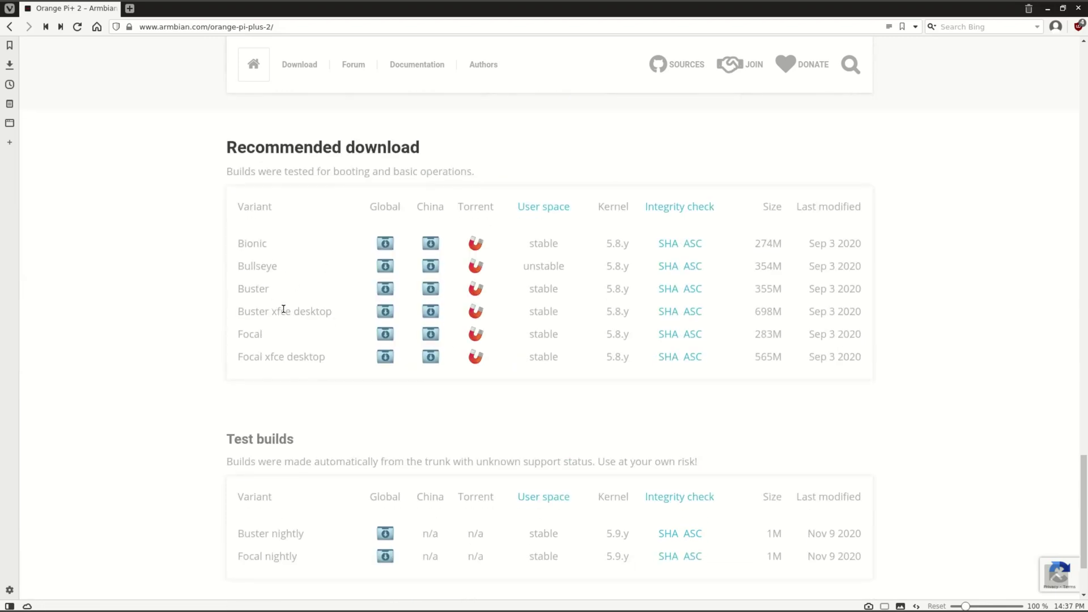
scroll(623, 380, "down", 2)
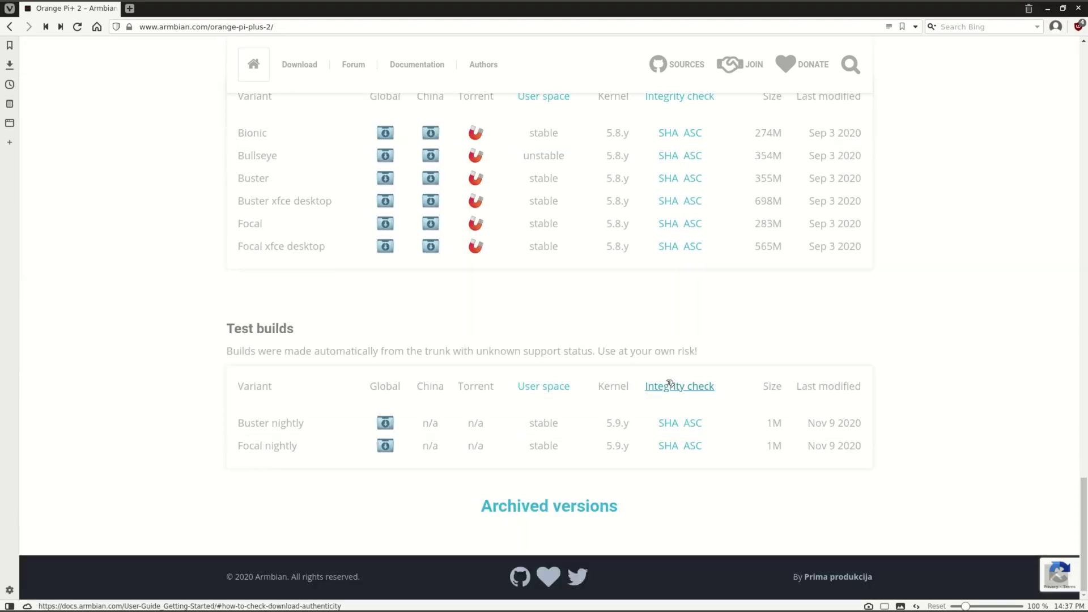
left_click(524, 510)
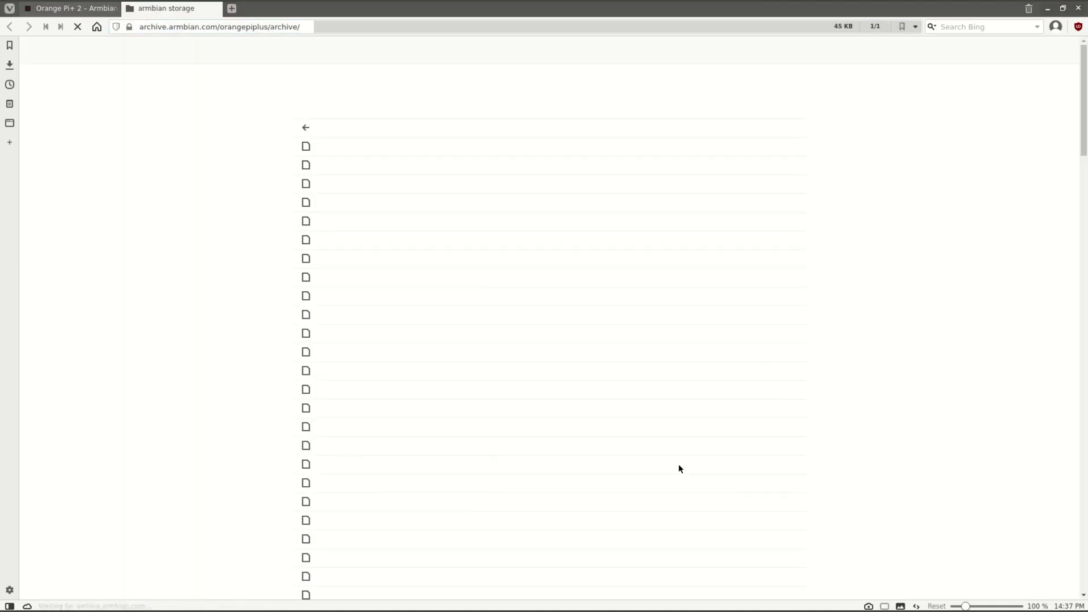
scroll(679, 464, "down", 4)
scroll(680, 464, "down", 20)
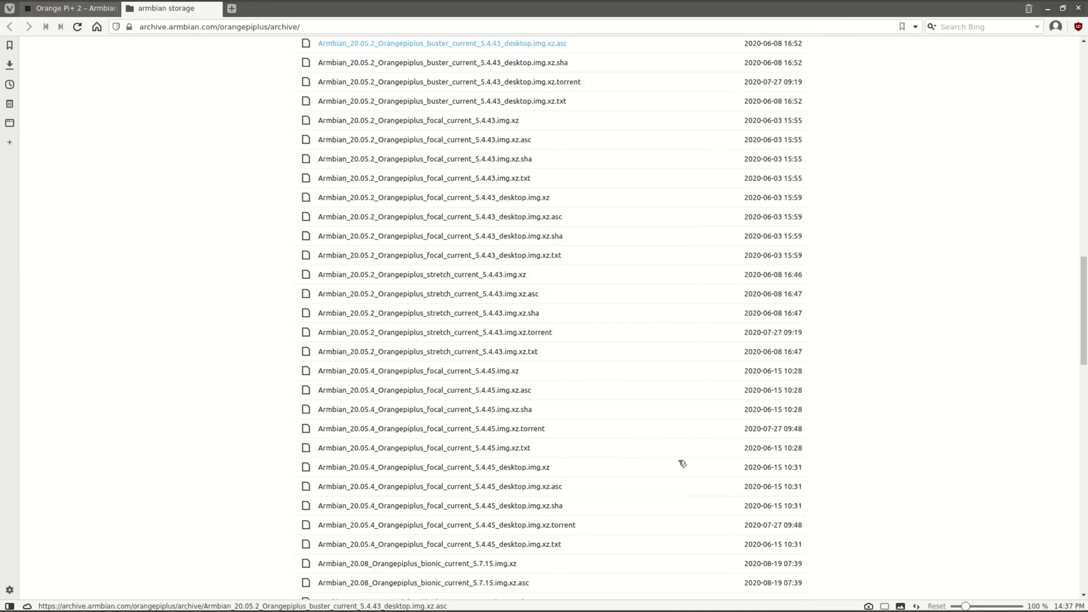
scroll(677, 453, "down", 20)
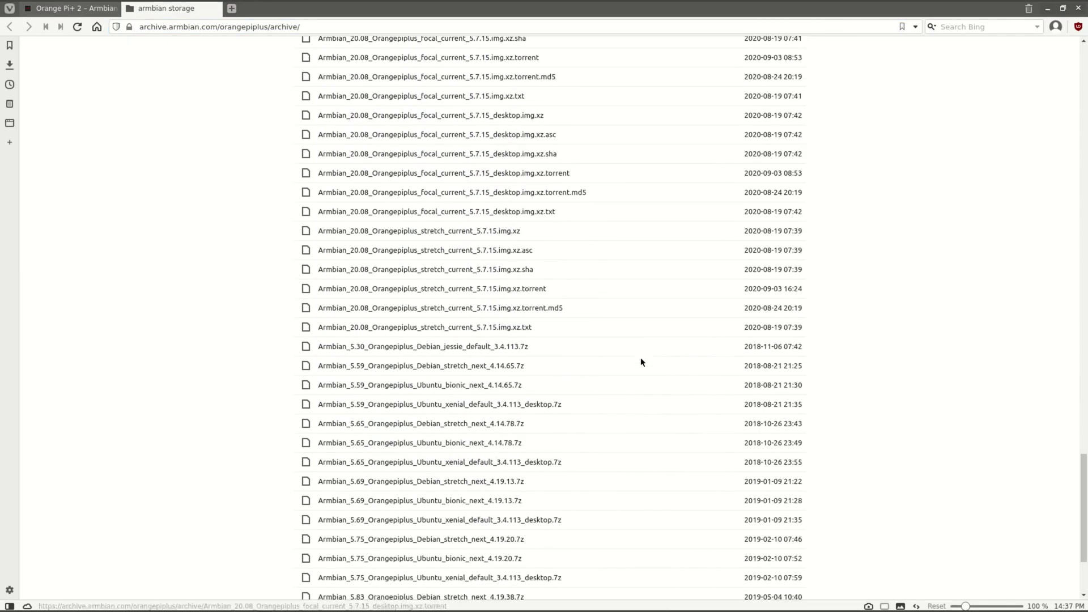
scroll(637, 357, "up", 3)
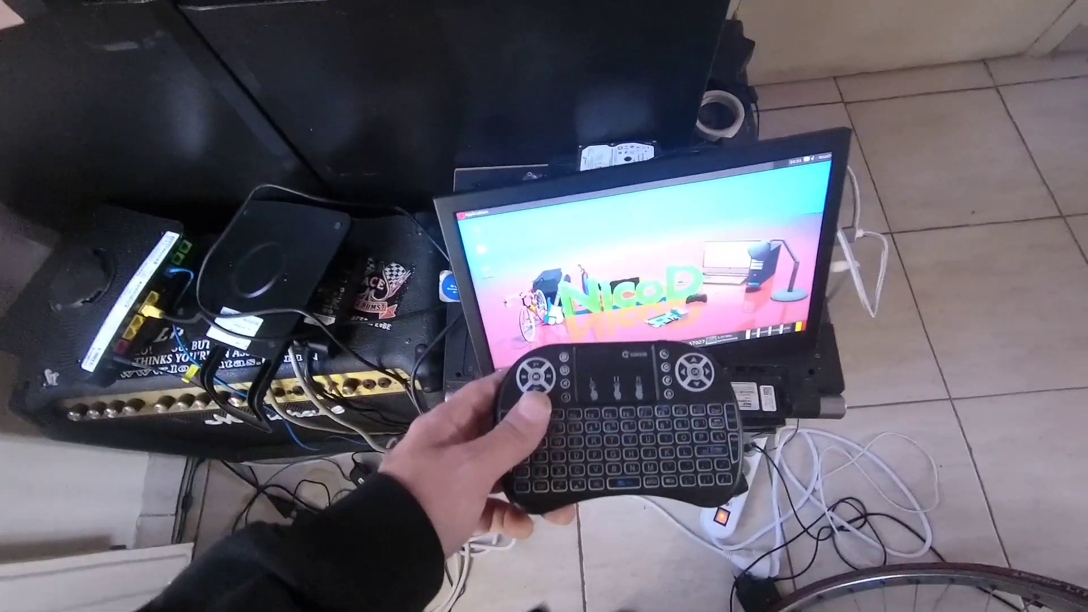
left_click_drag(194, 44, 244, 44)
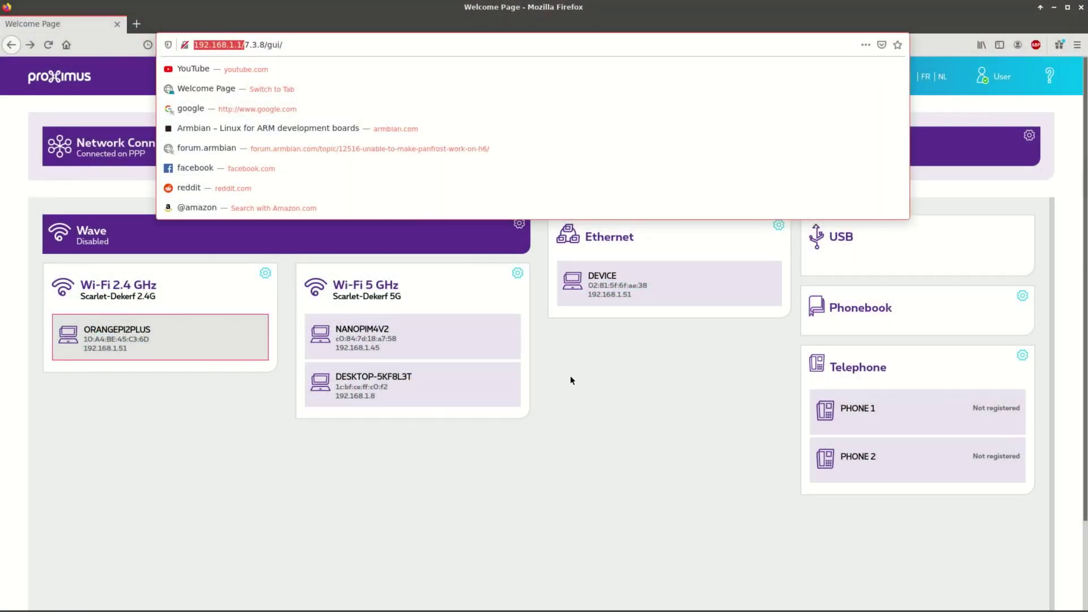
- Select the router page address and highlight its 192.168.1. prefix
left_click(584, 371)
left_click(197, 39)
left_click(606, 368)
left_click_drag(194, 45, 244, 42)
- Open the wired Ethernet device's details and highlight its IP address 192.168.1.51
left_click(598, 370)
left_click(198, 41)
left_click(607, 364)
left_click(740, 304)
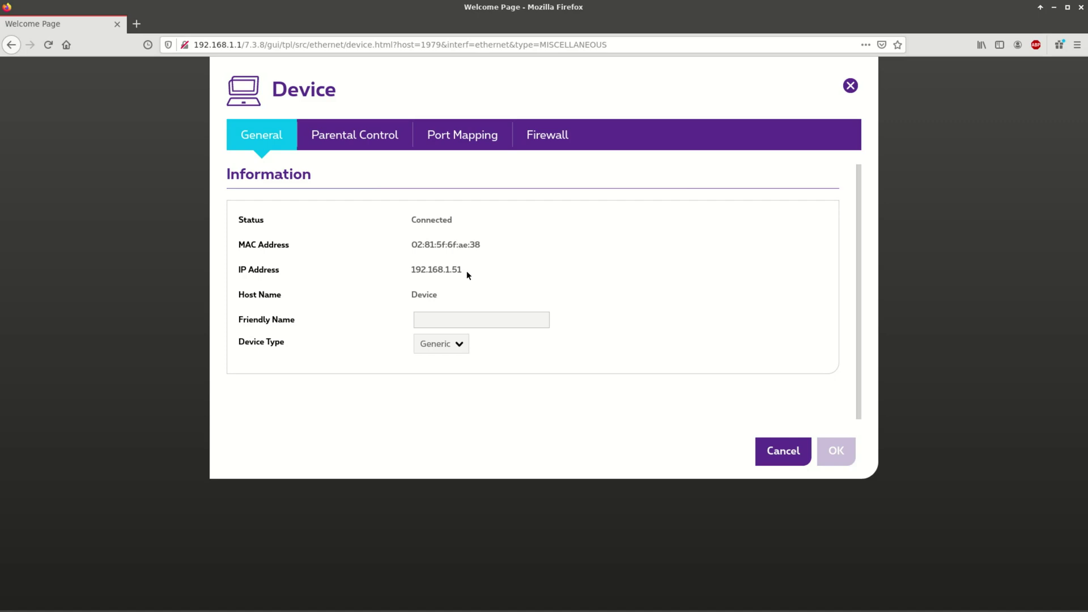
left_click_drag(467, 272, 410, 271)
- SSH into 192.168.1.56 with sudo as the board's user, accept the host key and enter the password
left_click(527, 603)
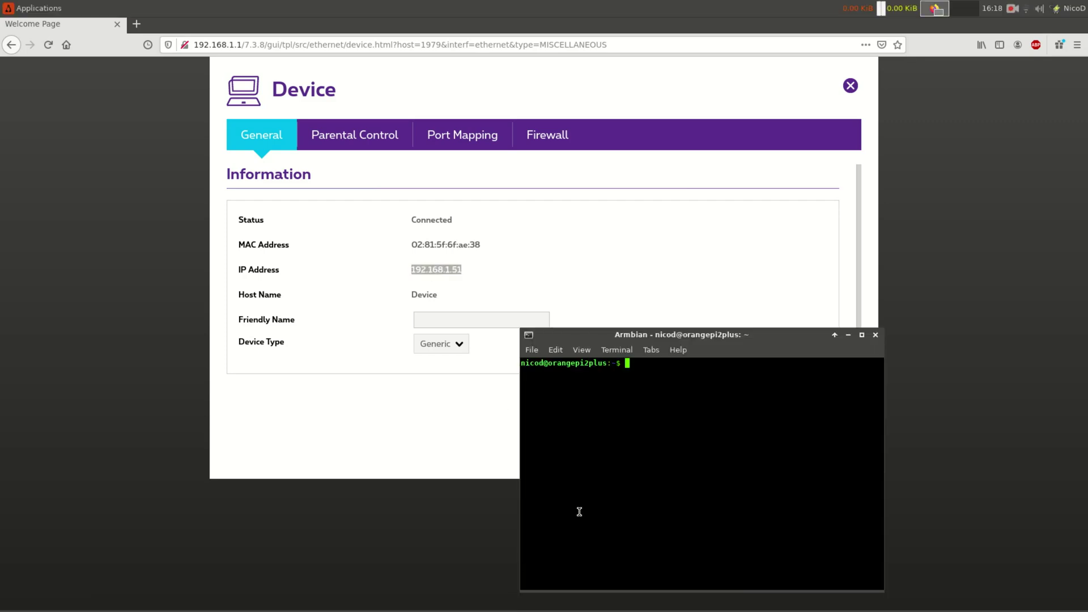
type("sudo ssh ")
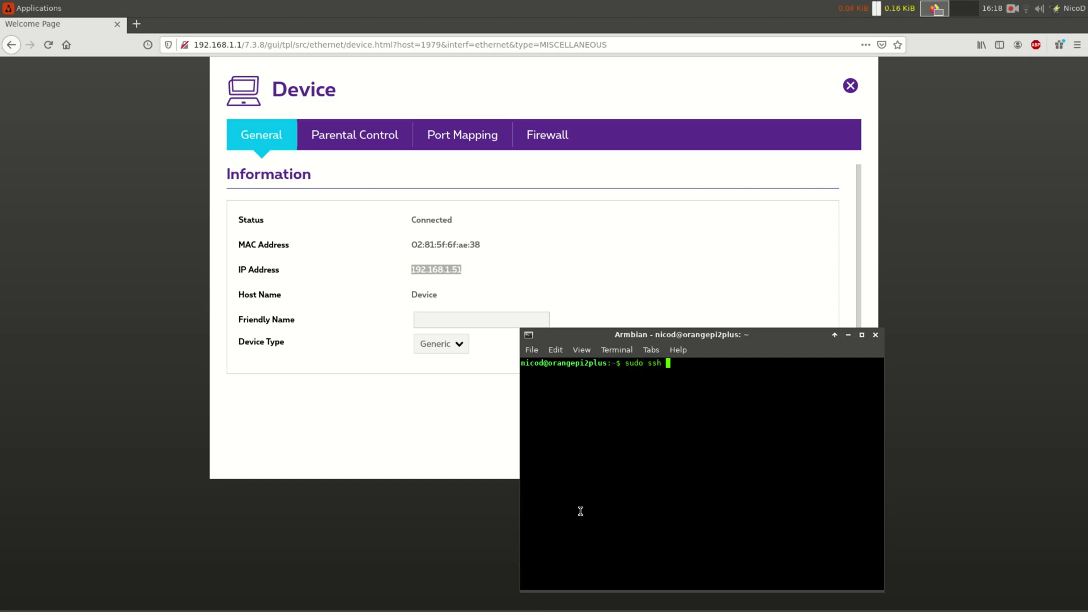
type("nicod@19")
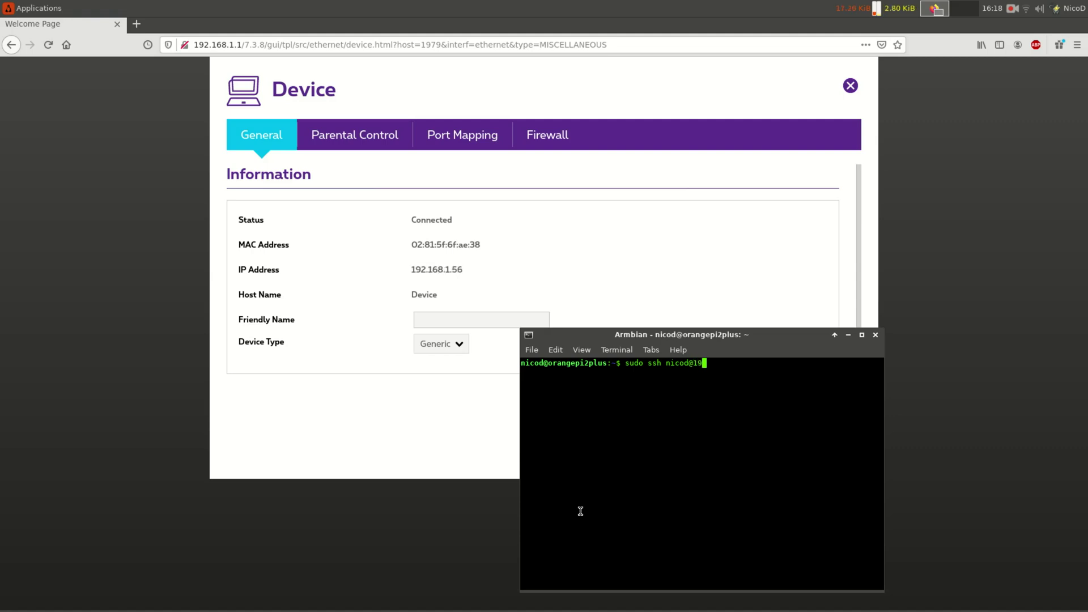
type("2.168.1.56")
key("Return")
type("yes")
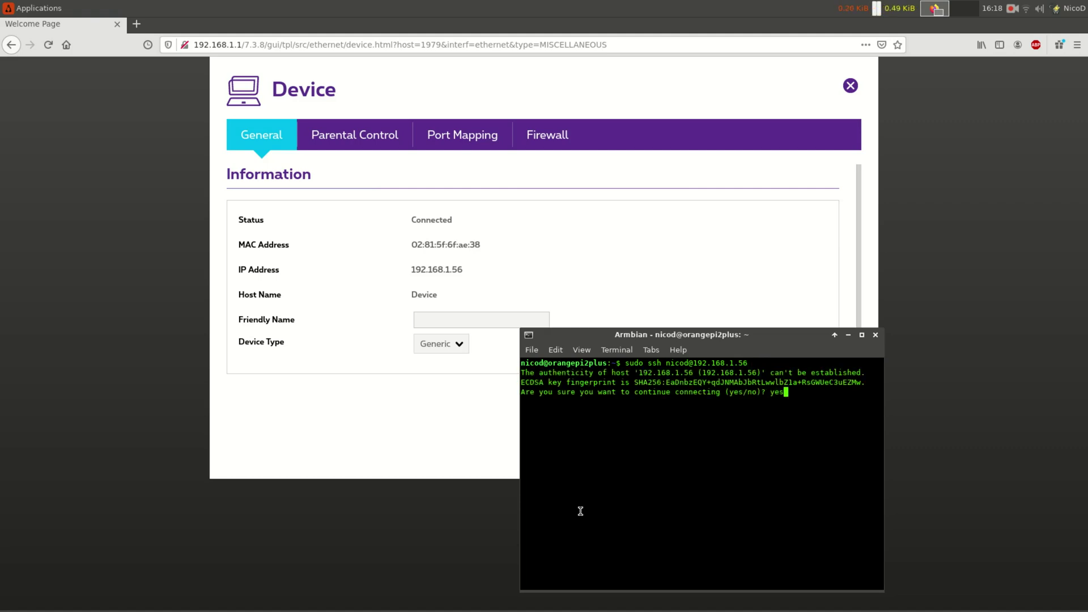
key("Return")
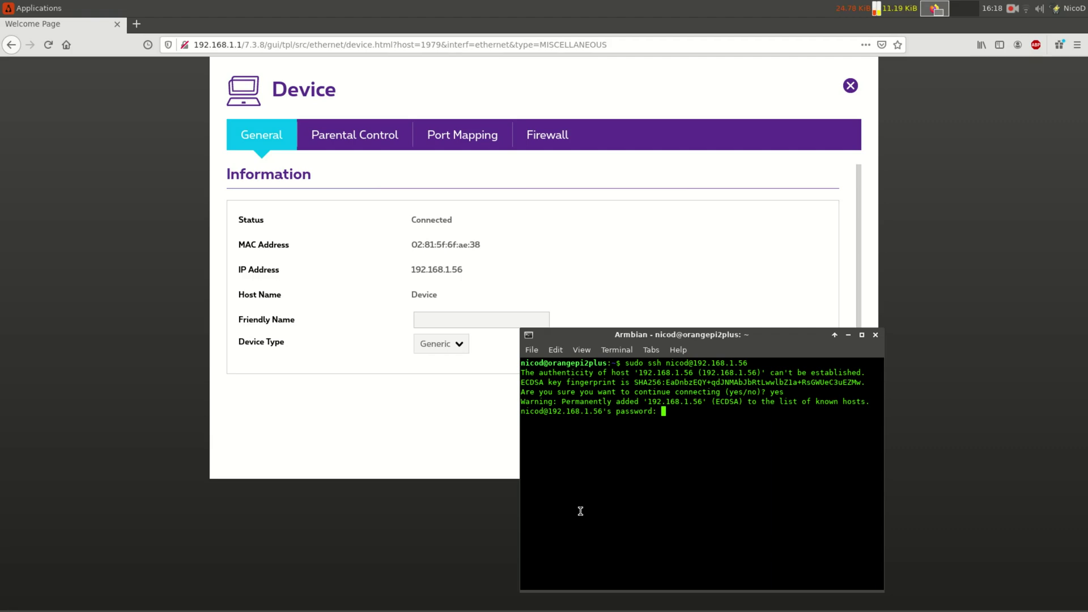
key("Return")
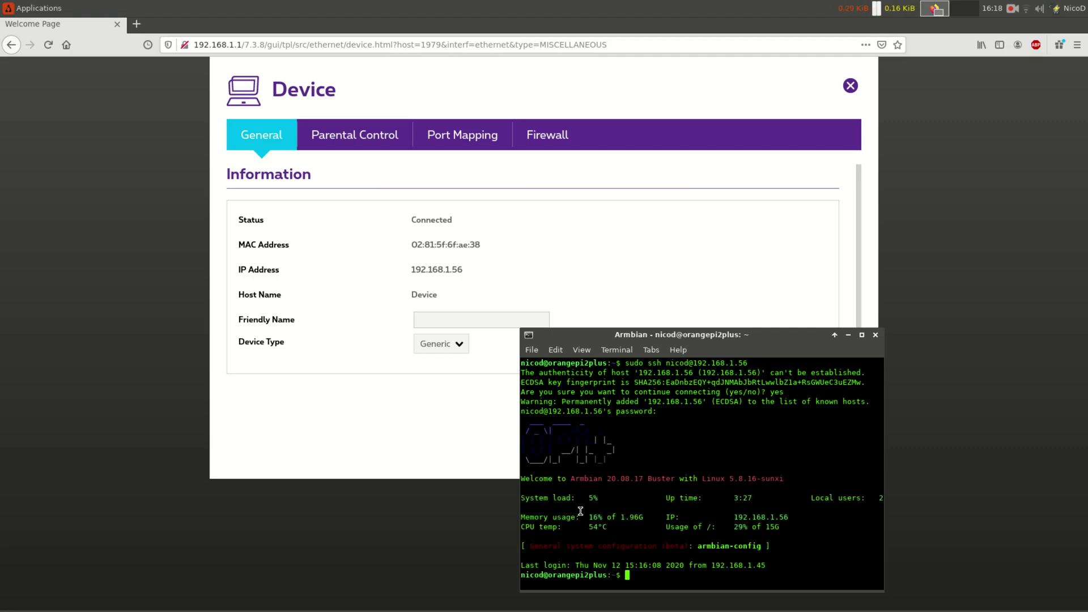
- Maximize the terminal and install x11vnc with sudo apt install x11vnc, confirming with j
double_click(720, 338)
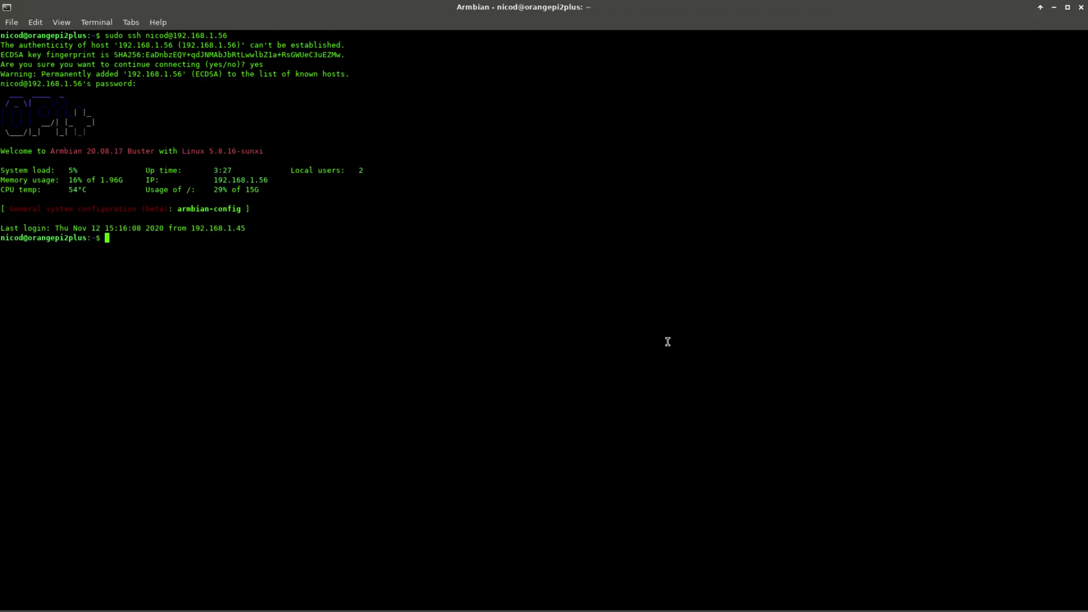
type("sudo apt install x11vnc")
key("Return")
key("Return")
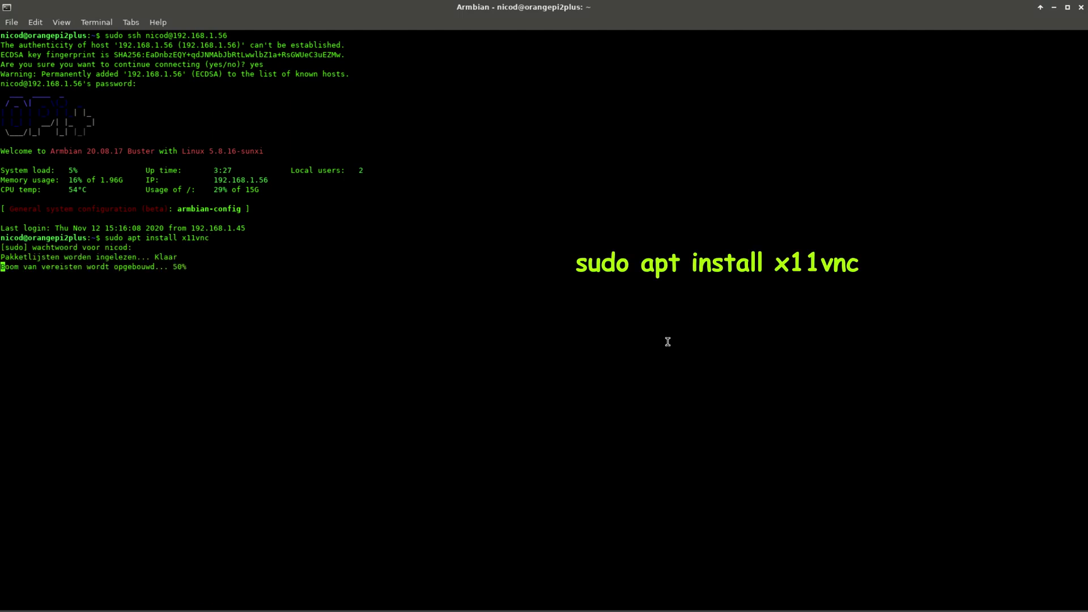
type("j")
key("Return")
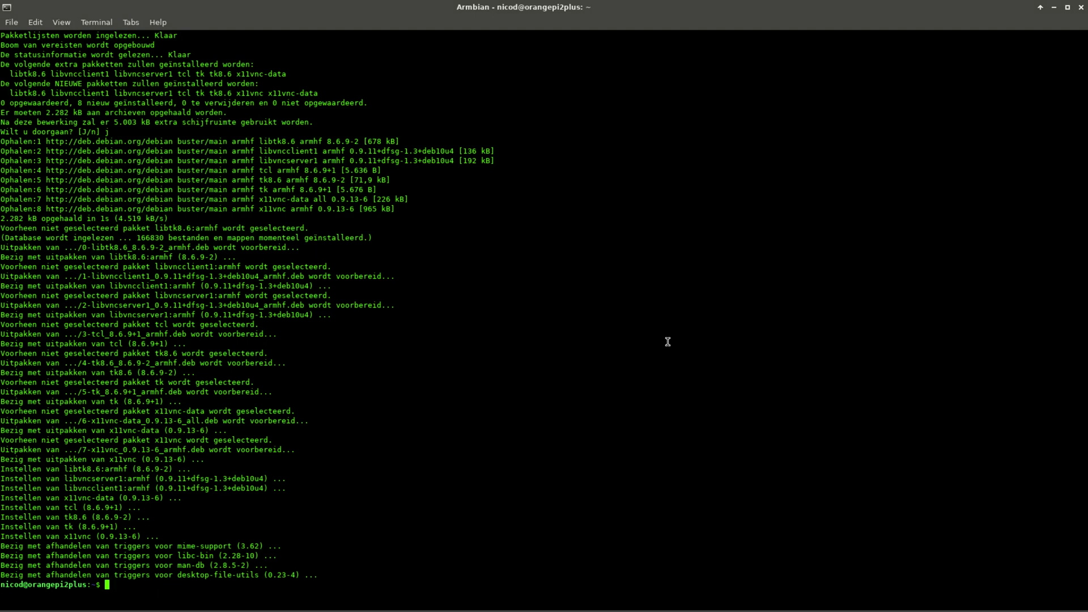
- Start x11vnc -usepw, set and verify a VNC password and save it
type("x11vnc")
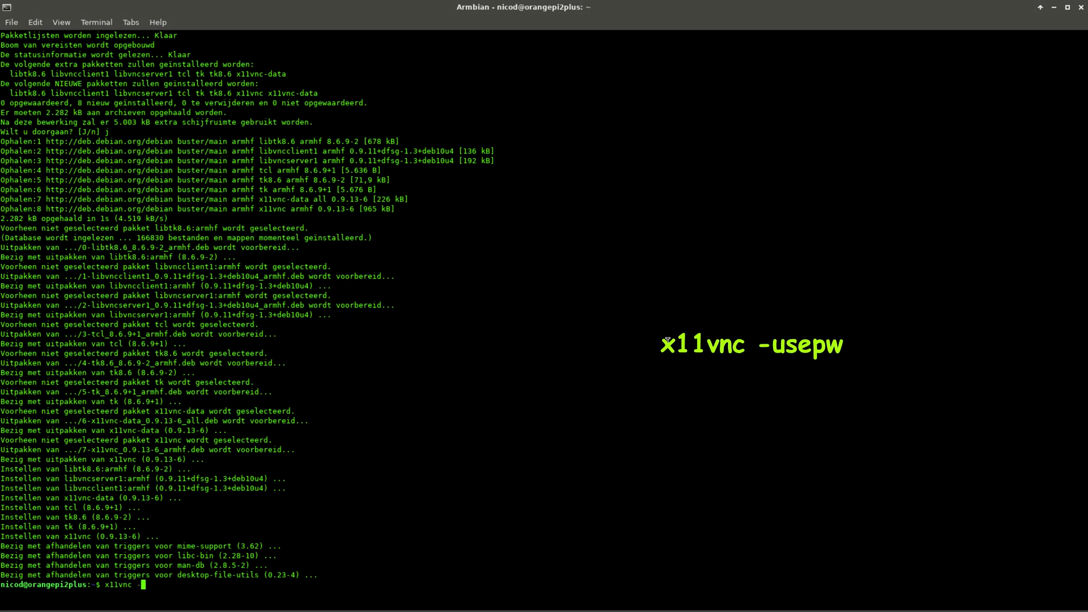
type(" -usepw")
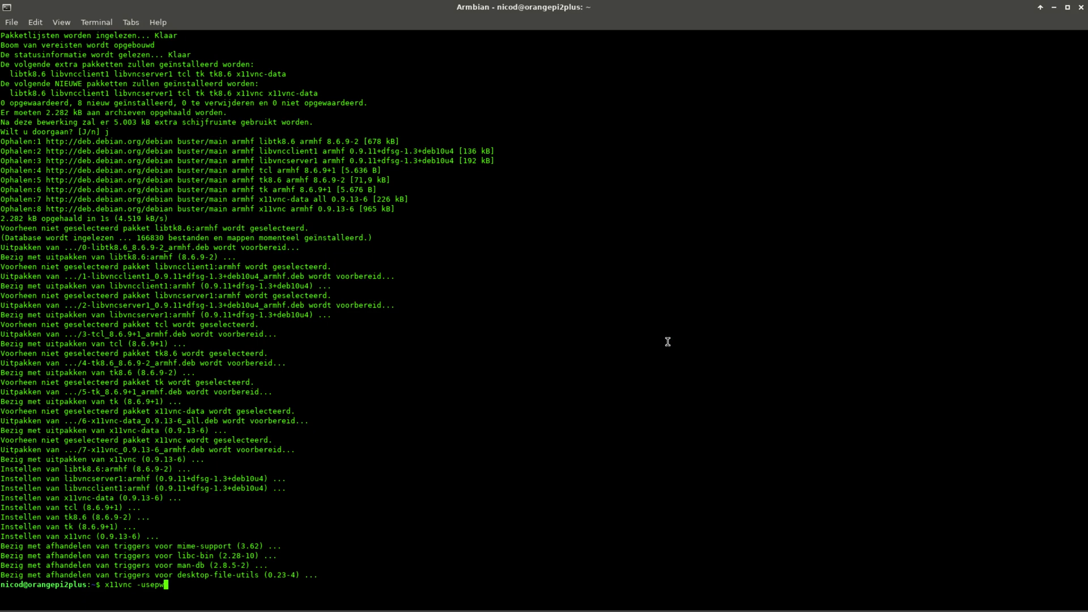
key("Return")
key("Return")
key("Return")
type("y")
key("Return")
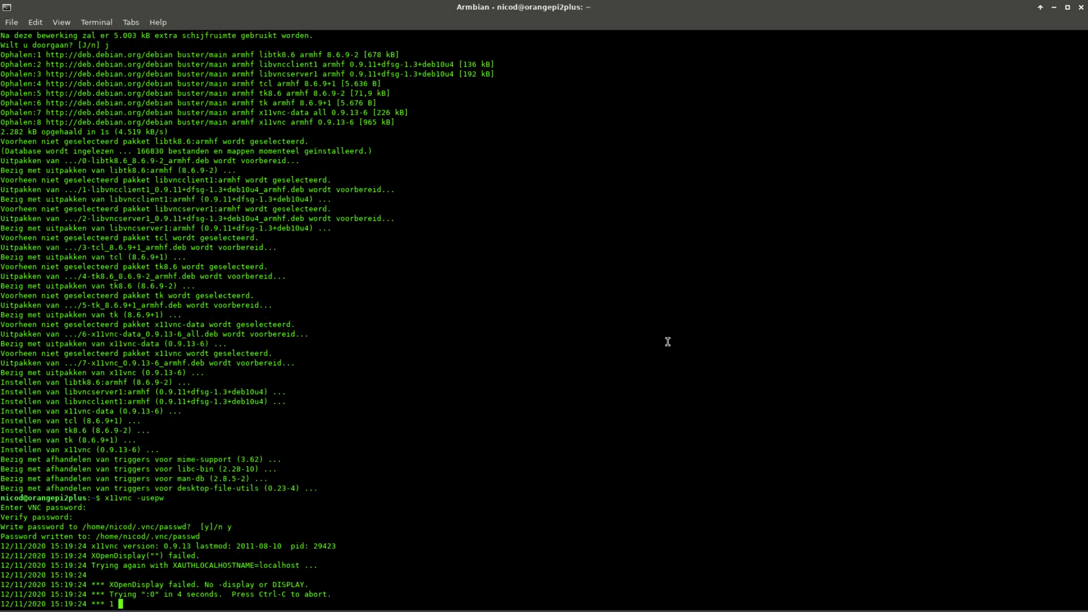
left_click_drag(113, 469, 183, 468)
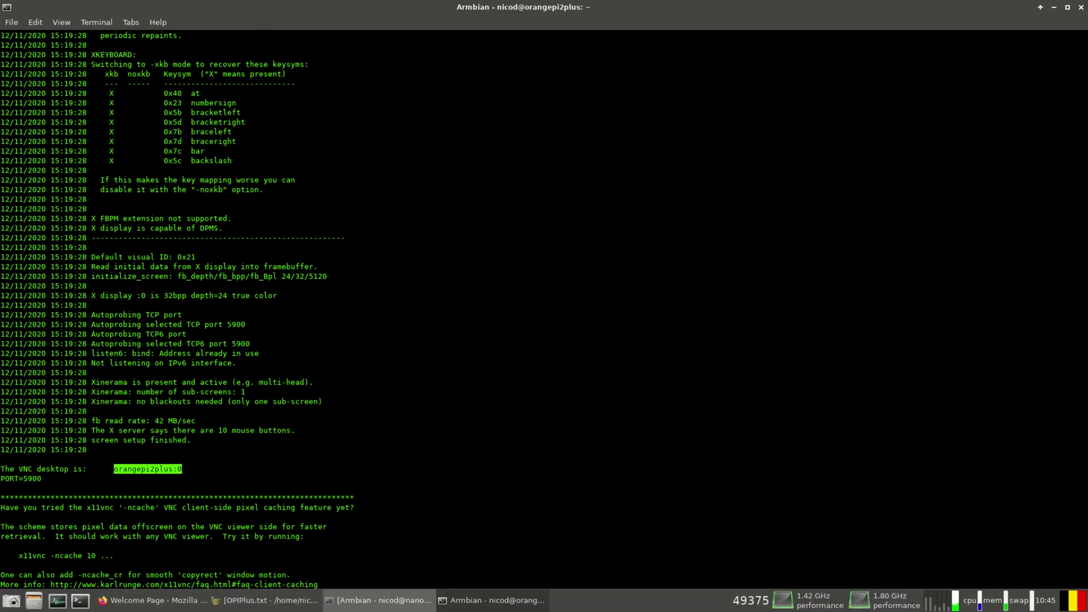
- In a new terminal, launch xvncviewer and connect to the VNC server orangepi2plus:0
left_click(80, 600)
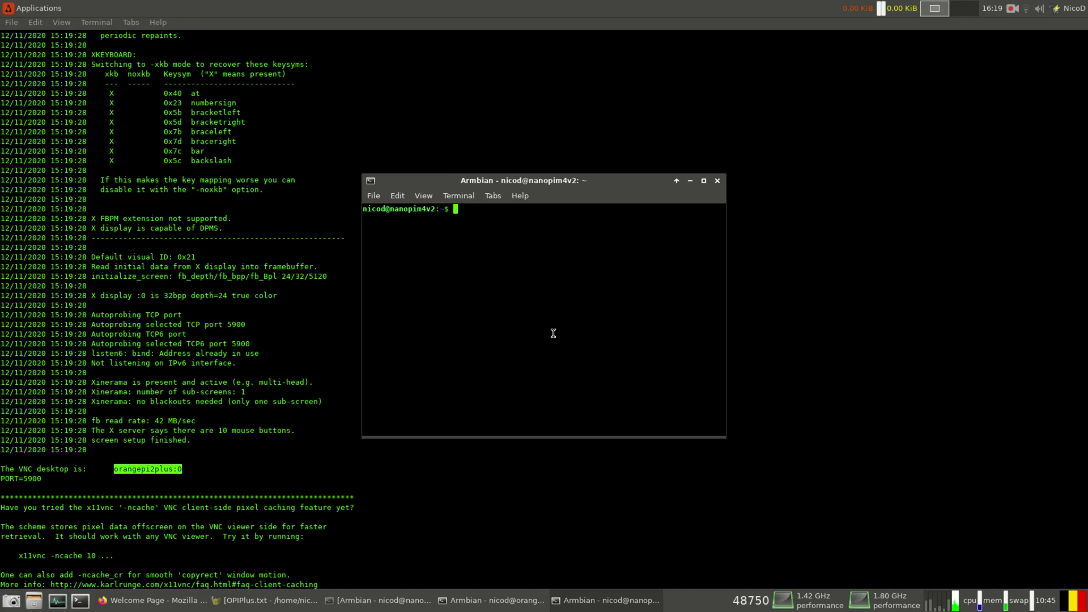
type("xvncviewer")
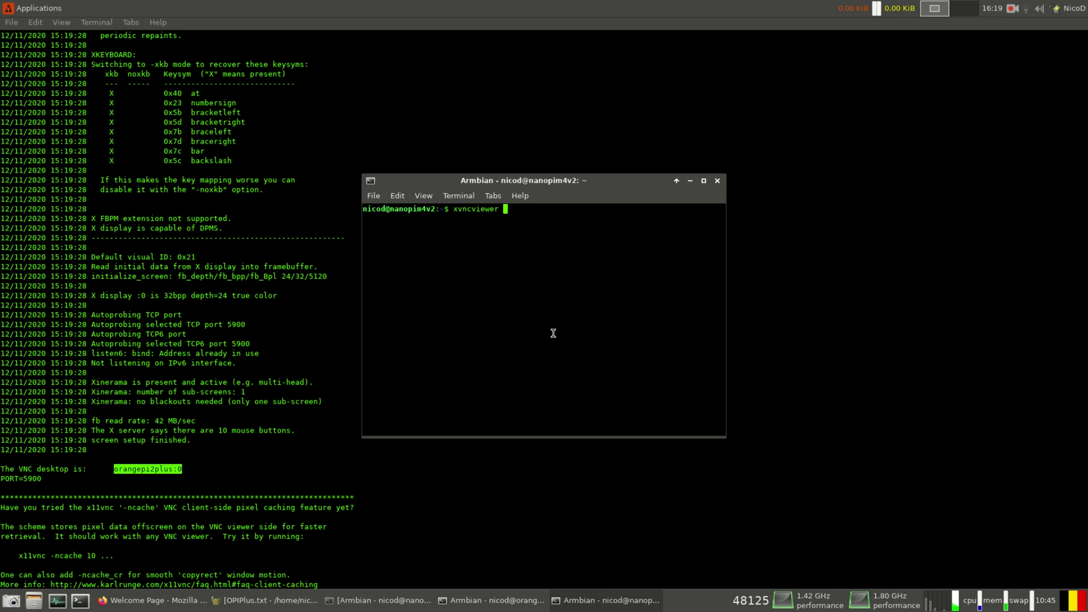
key("Return")
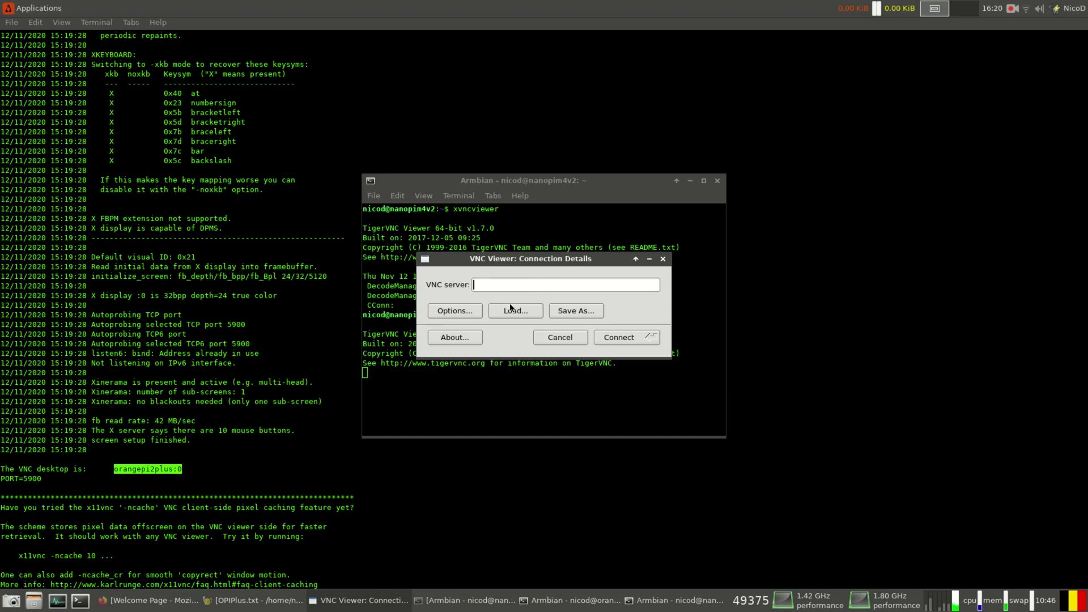
type("or")
type("angepi")
type("angepi")
type("2plu")
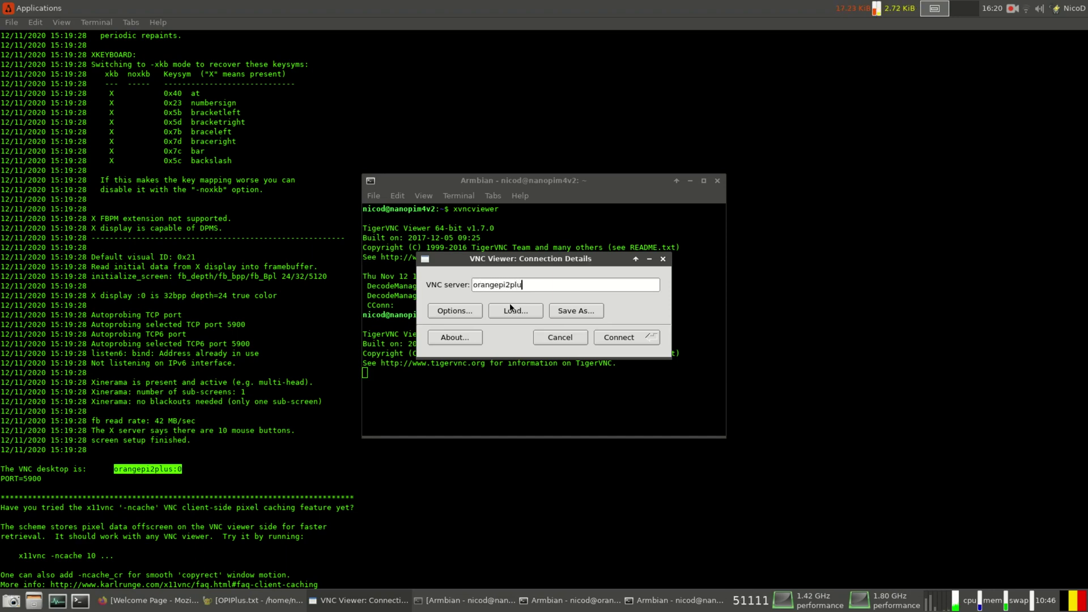
type("s")
type("s")
type(":")
type("0")
left_click(647, 339)
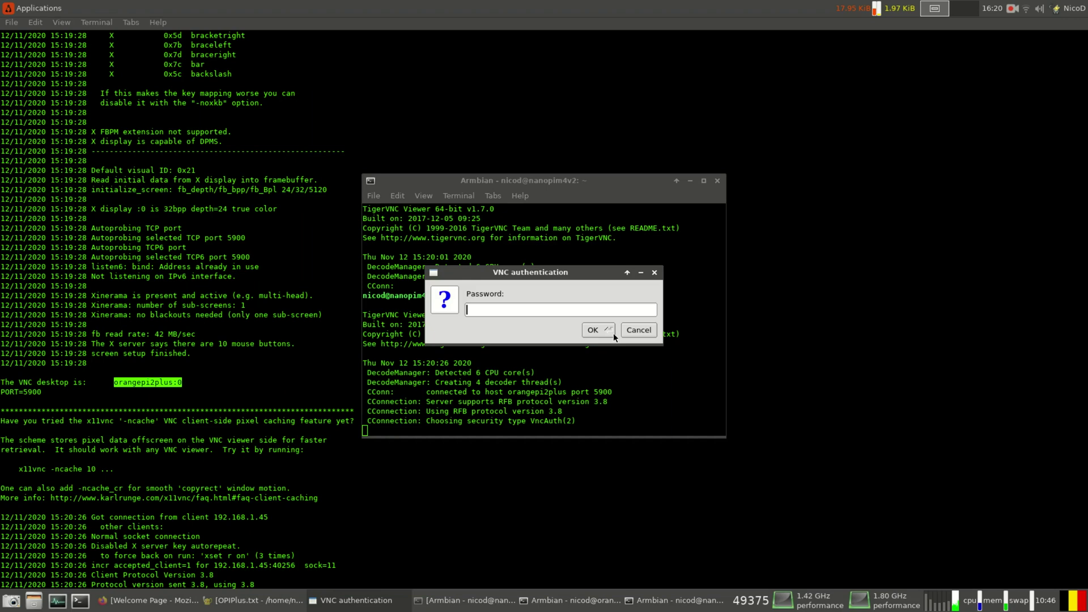
- Enter the VNC password to log in and centre the remote desktop window
type("****")
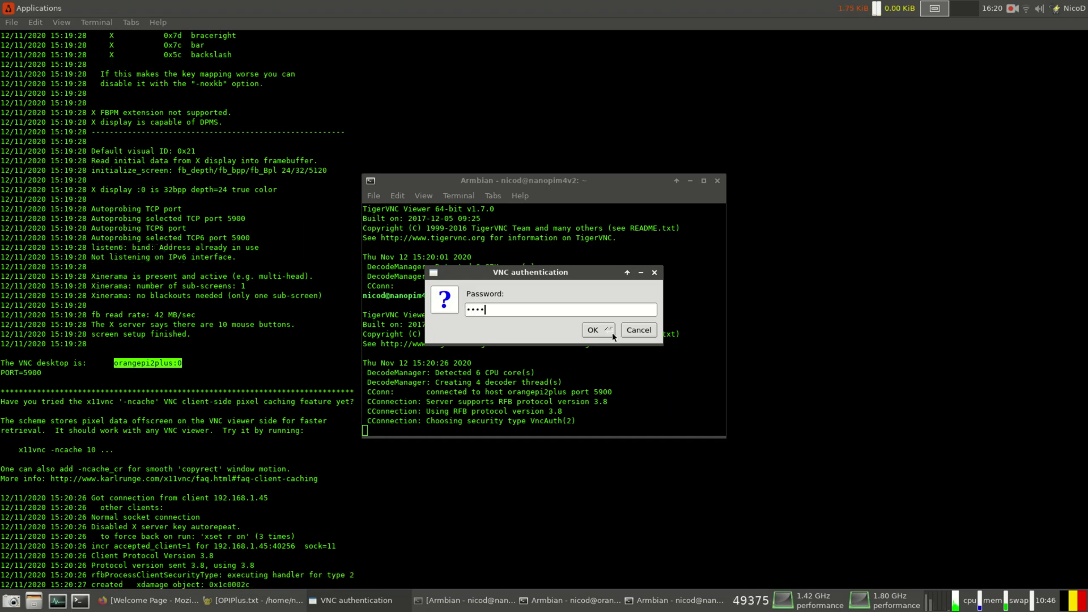
type("****")
left_click(612, 332)
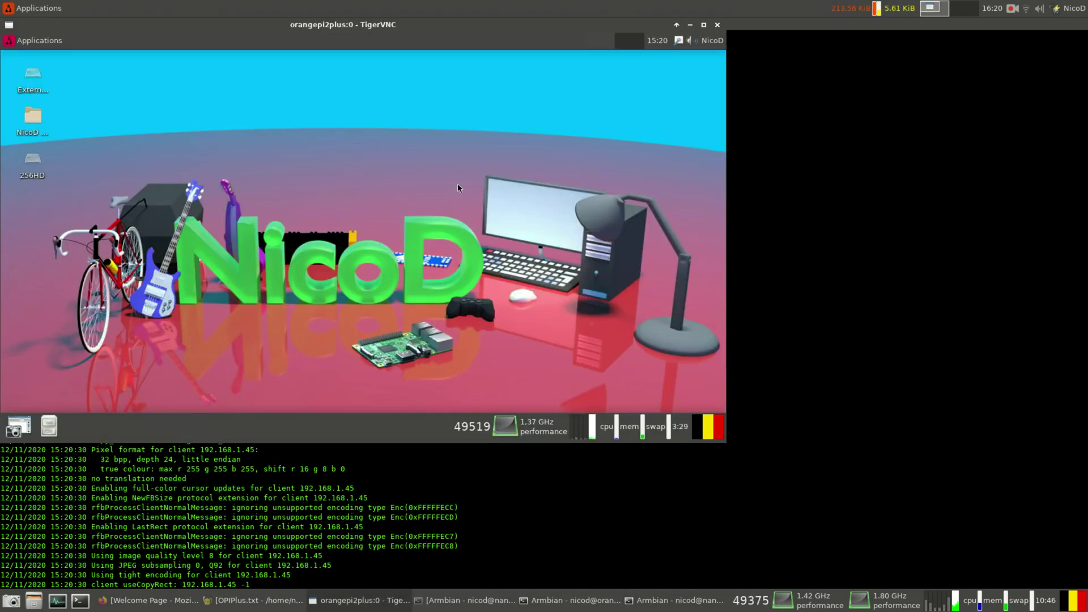
left_click_drag(443, 26, 653, 128)
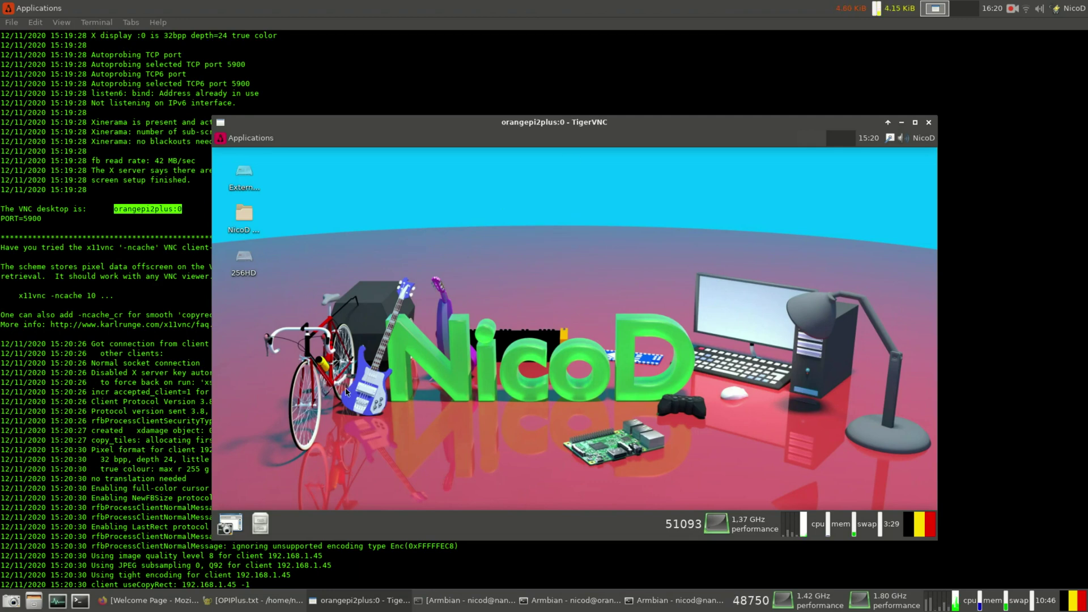
- Close the 256HD file manager and browse down the mp3 folder on Extern1G5
left_click(242, 255)
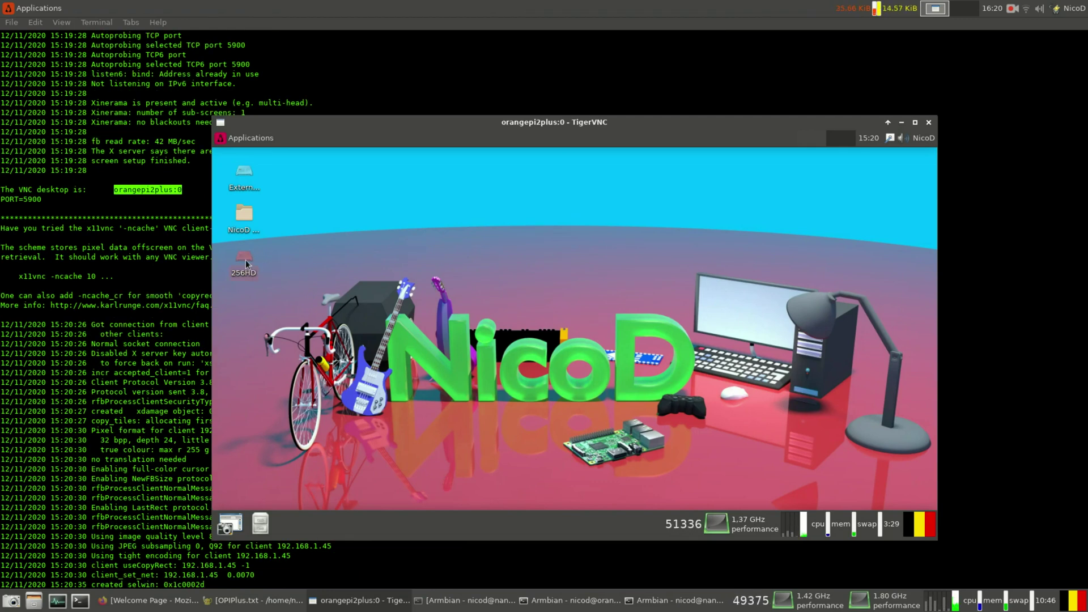
left_click(375, 263)
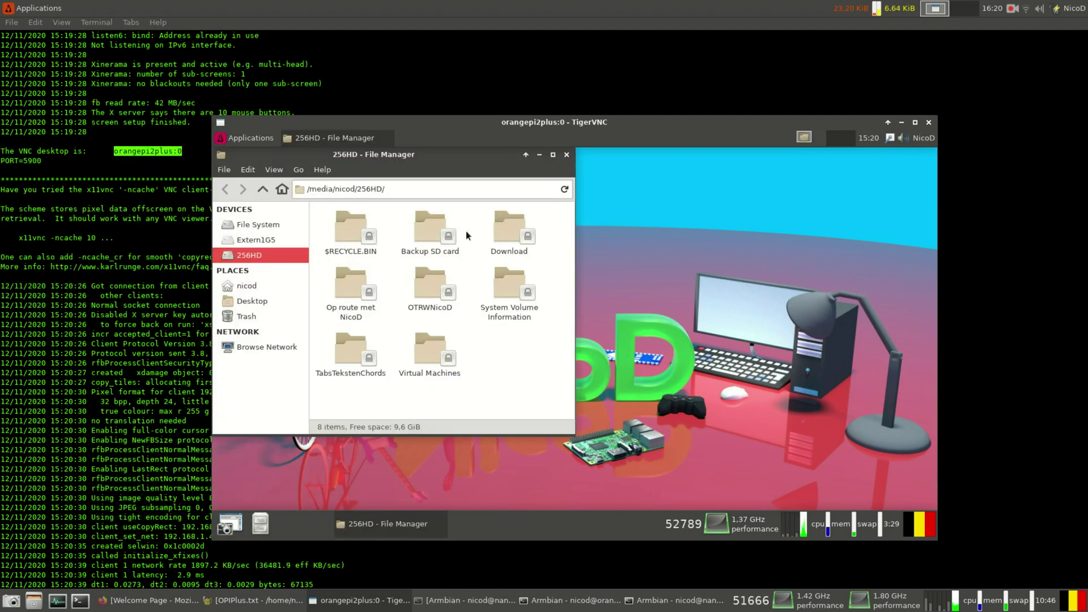
left_click(566, 156)
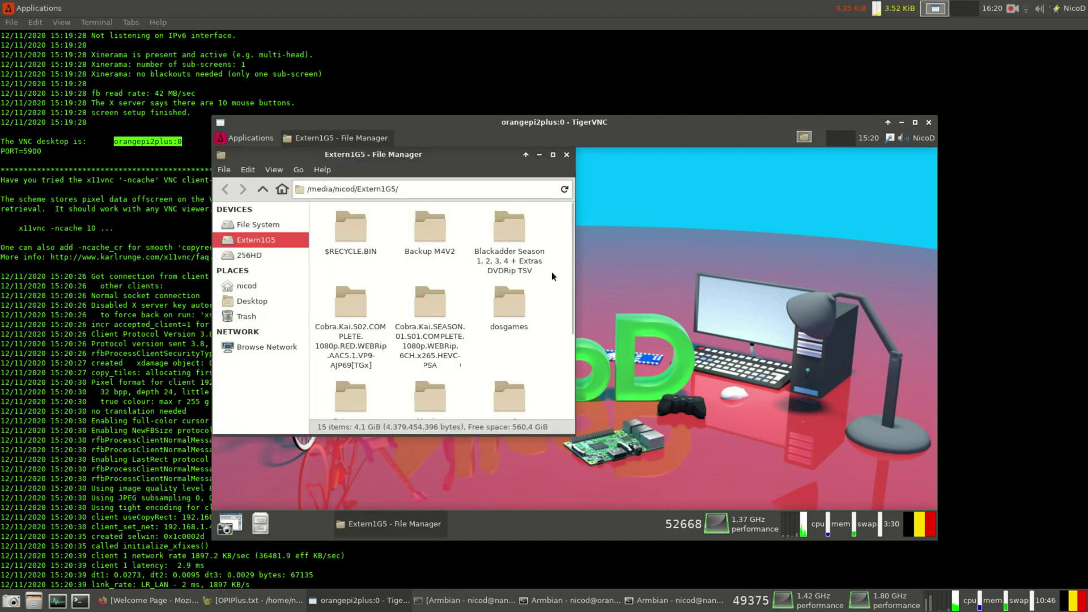
scroll(552, 275, "down", 5)
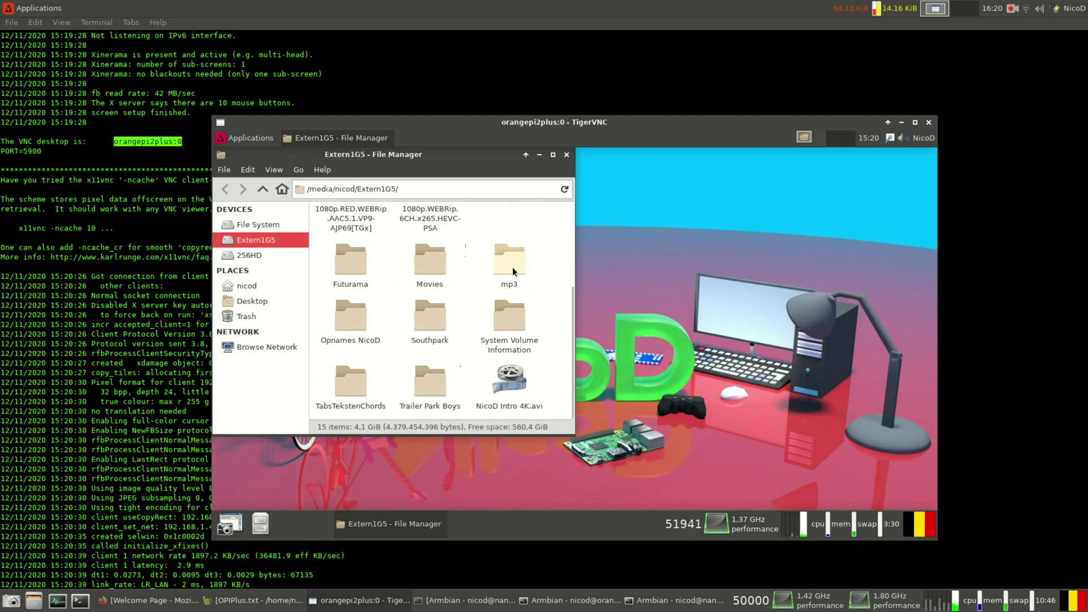
double_click(512, 271)
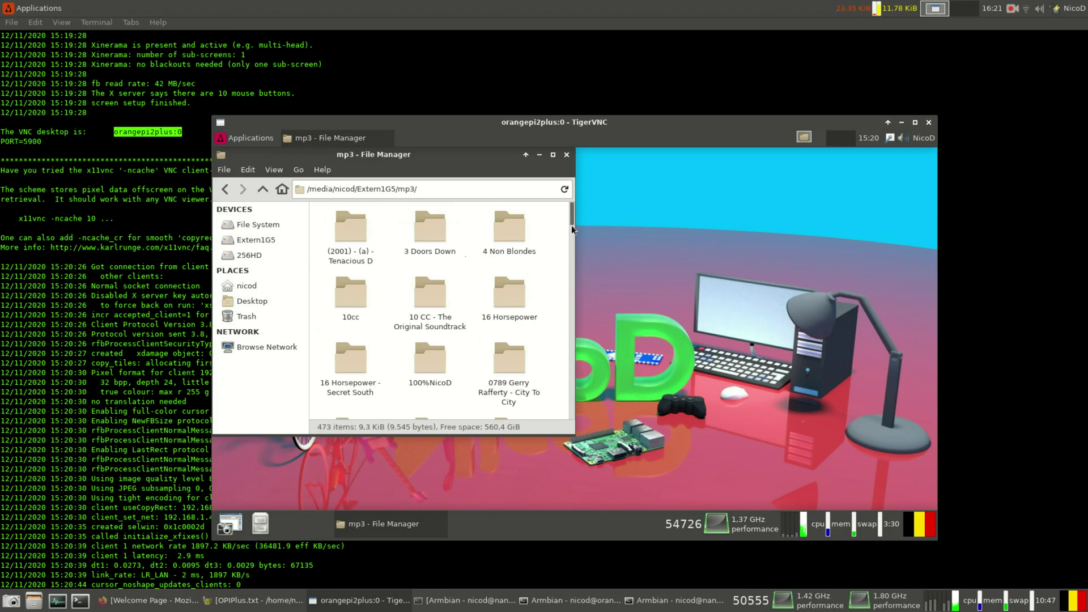
scroll(569, 249, "down", 2)
left_click_drag(569, 263, 549, 413)
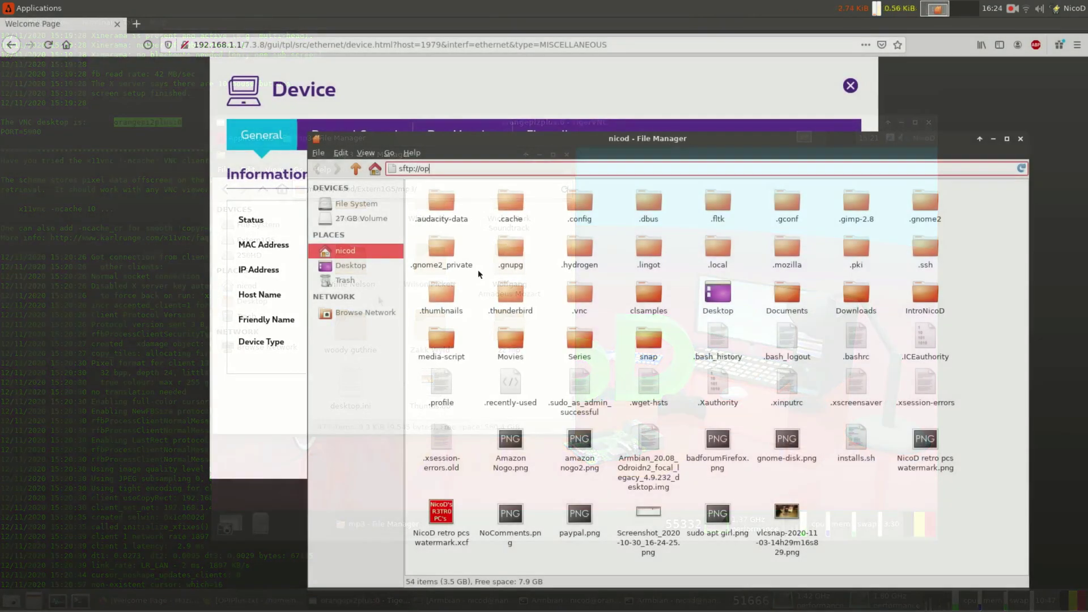
- Connect to sftp://orangepi2plus, accepting the unverified and changed host key warnings
key("BackSpace")
type("rang")
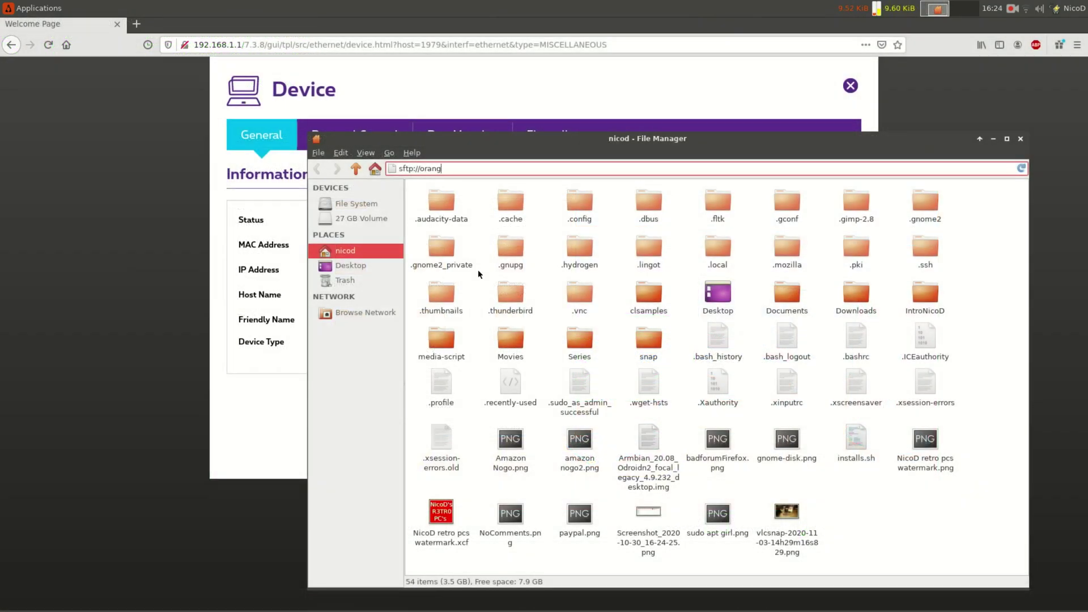
type("epi2plus")
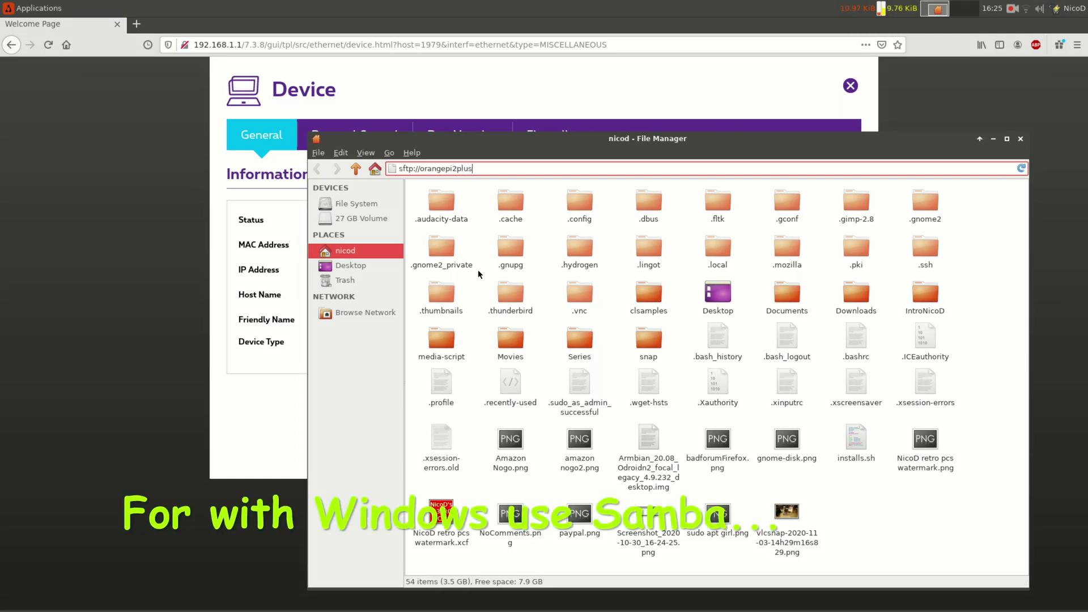
key("Return")
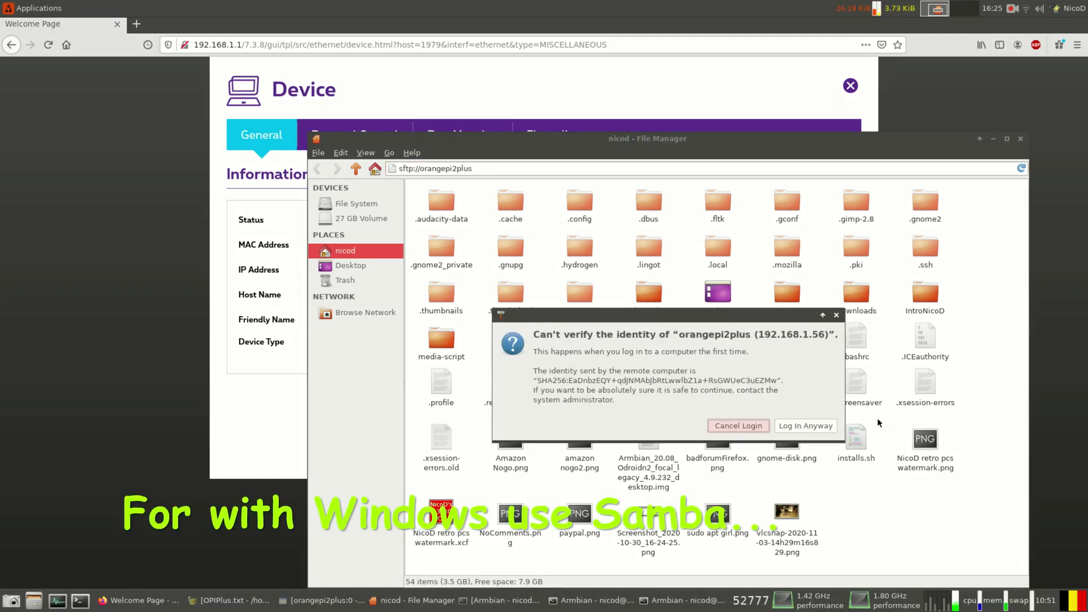
left_click(817, 425)
left_click(783, 420)
- Log in to the Orange Pi with the username and password
type("nicod")
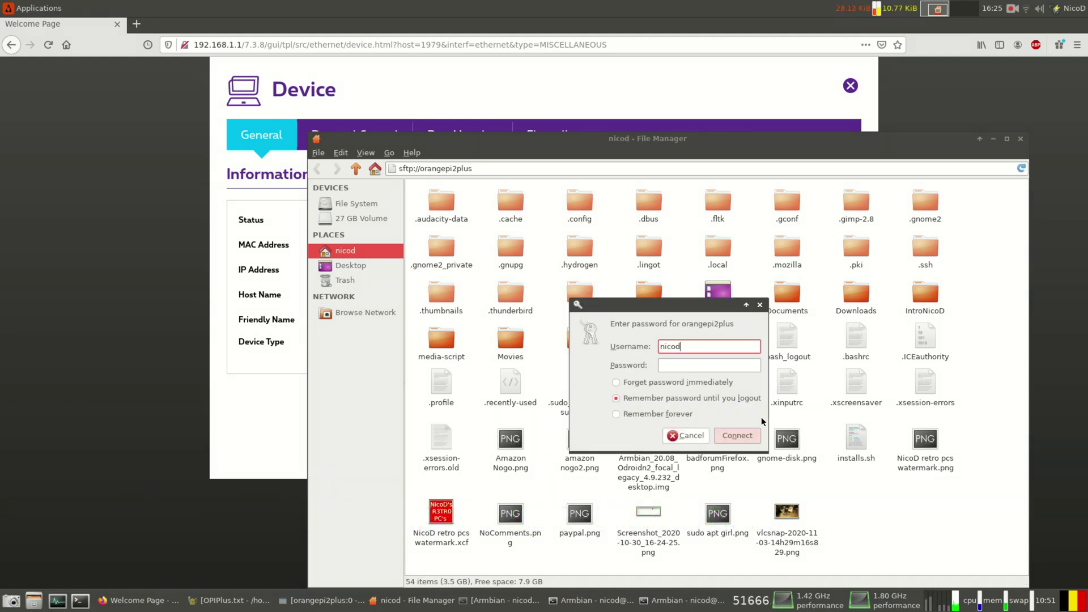
key("Tab")
type("******")
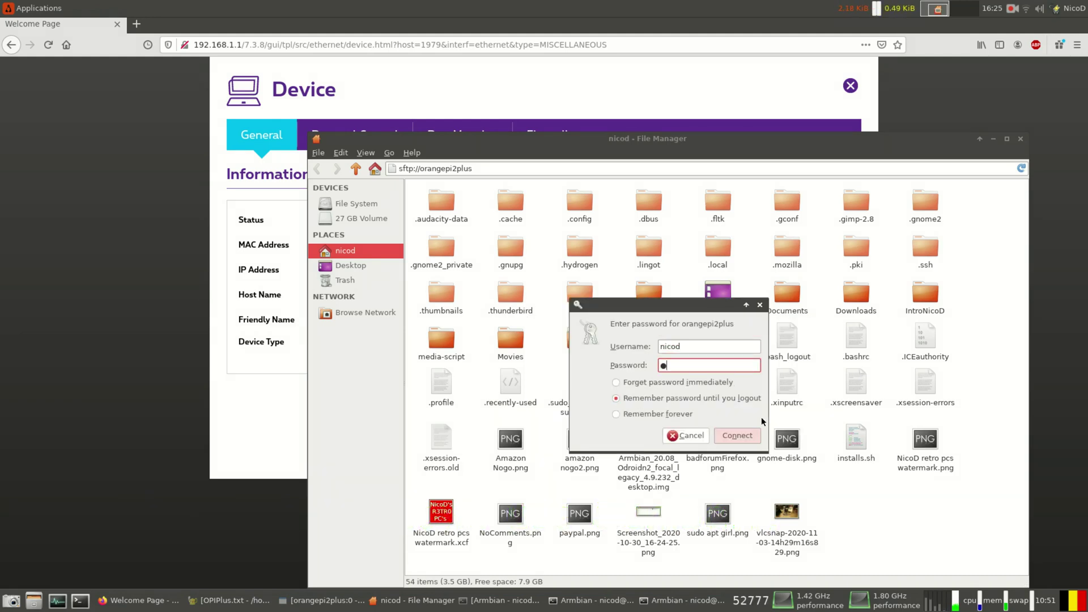
type("*")
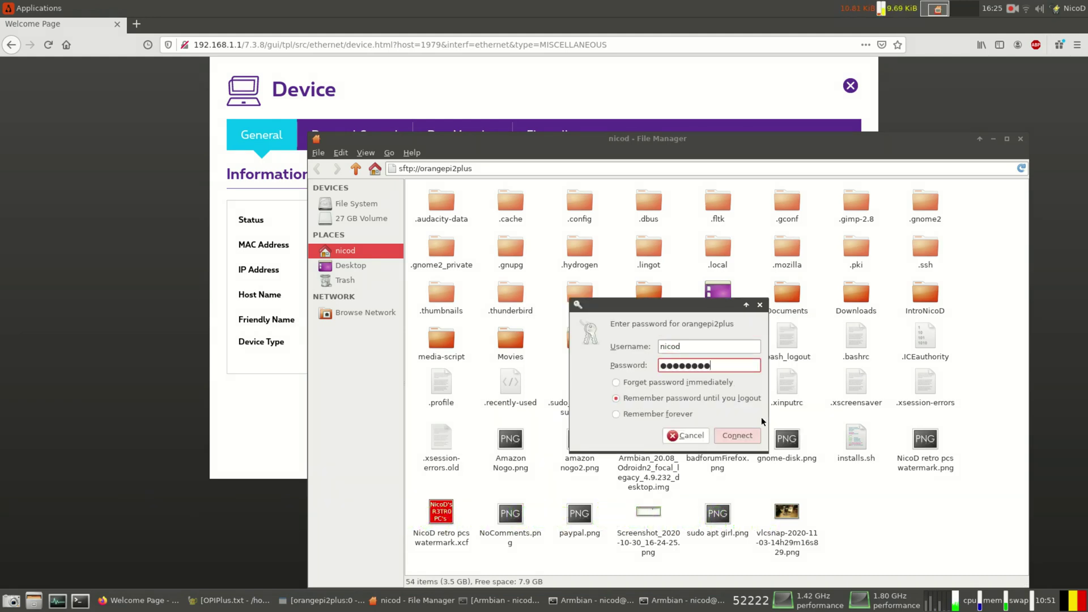
key("Return")
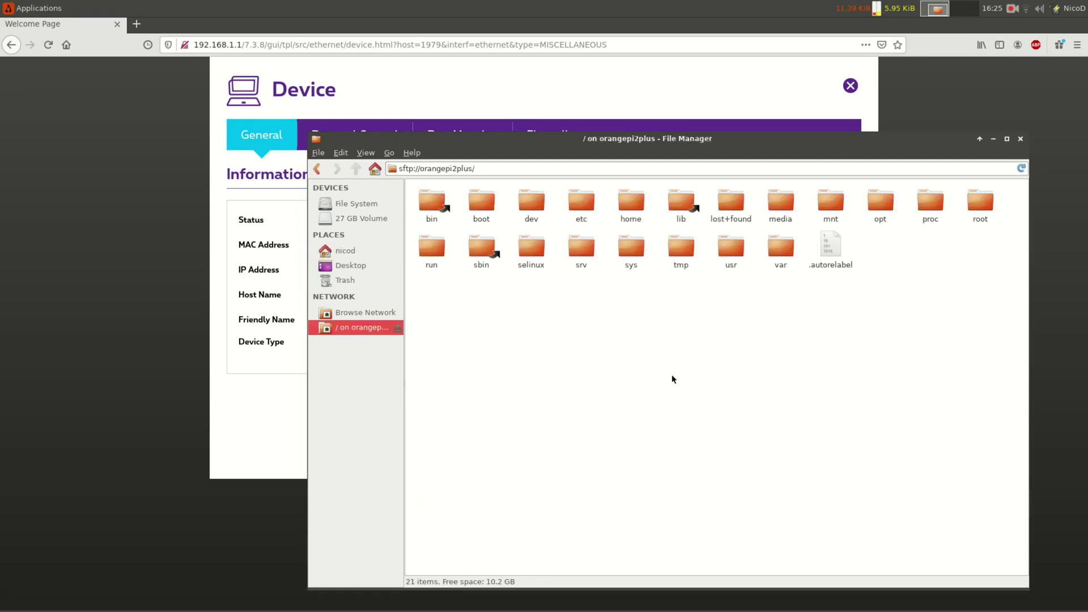
- Browse media, the user's folder, Extern1G5, Movies and Warriors, then load the movie into mpv
double_click(781, 201)
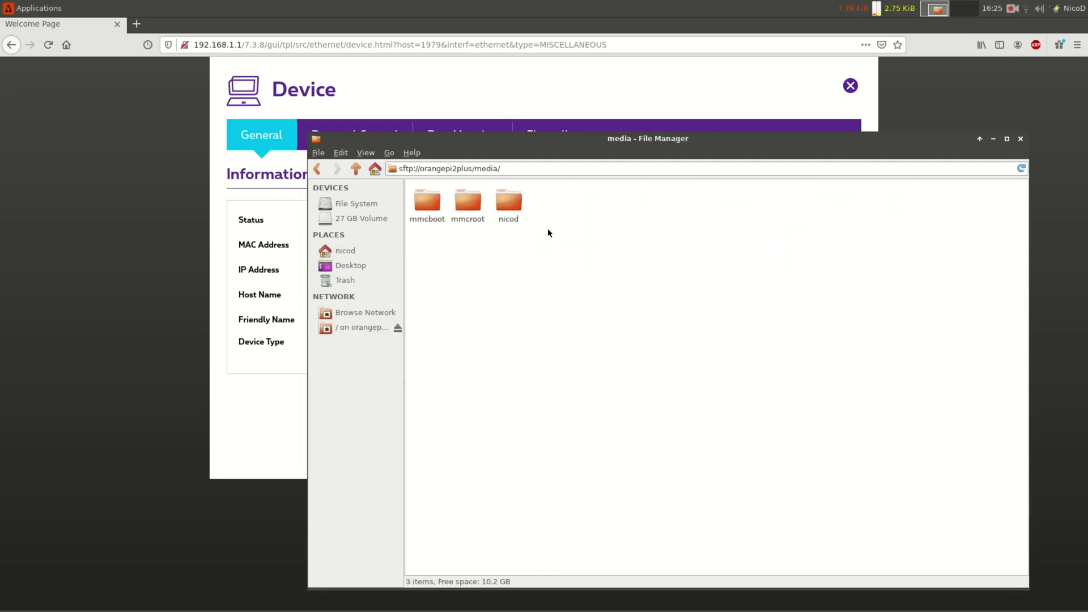
double_click(507, 201)
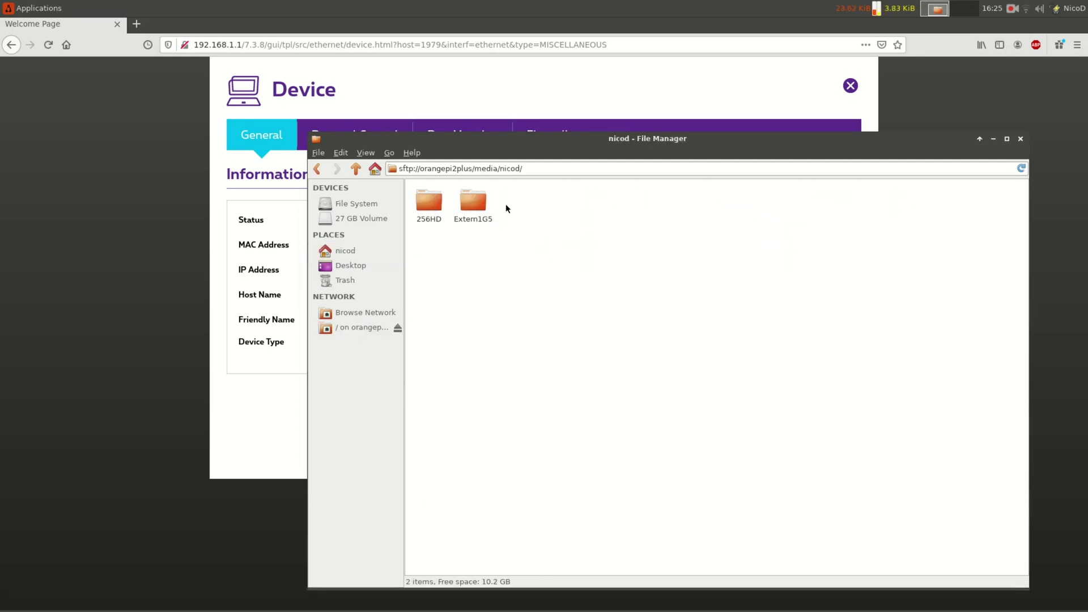
left_click(441, 203)
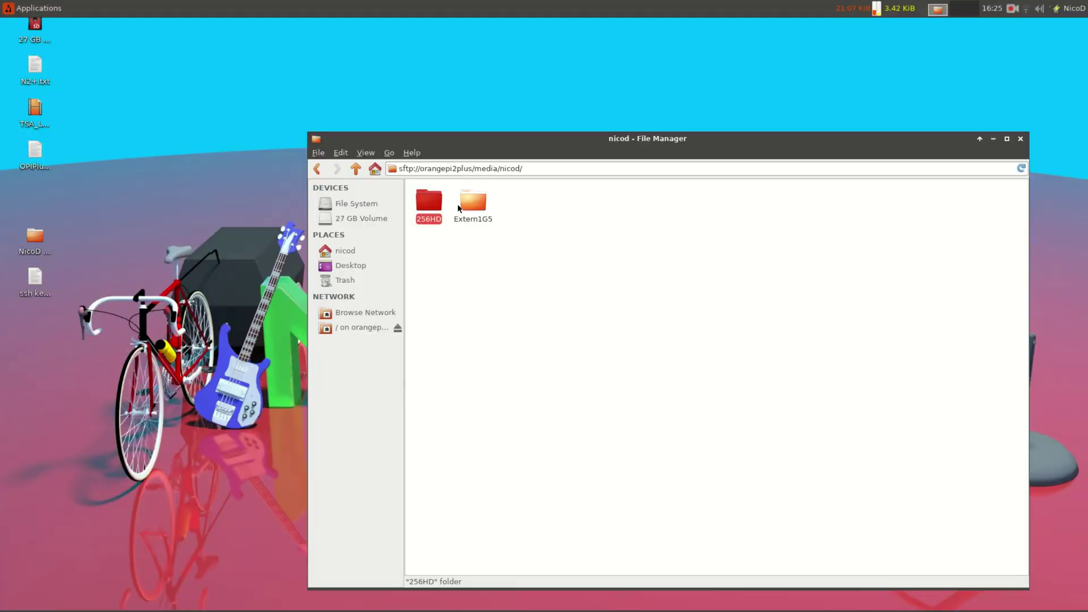
double_click(474, 197)
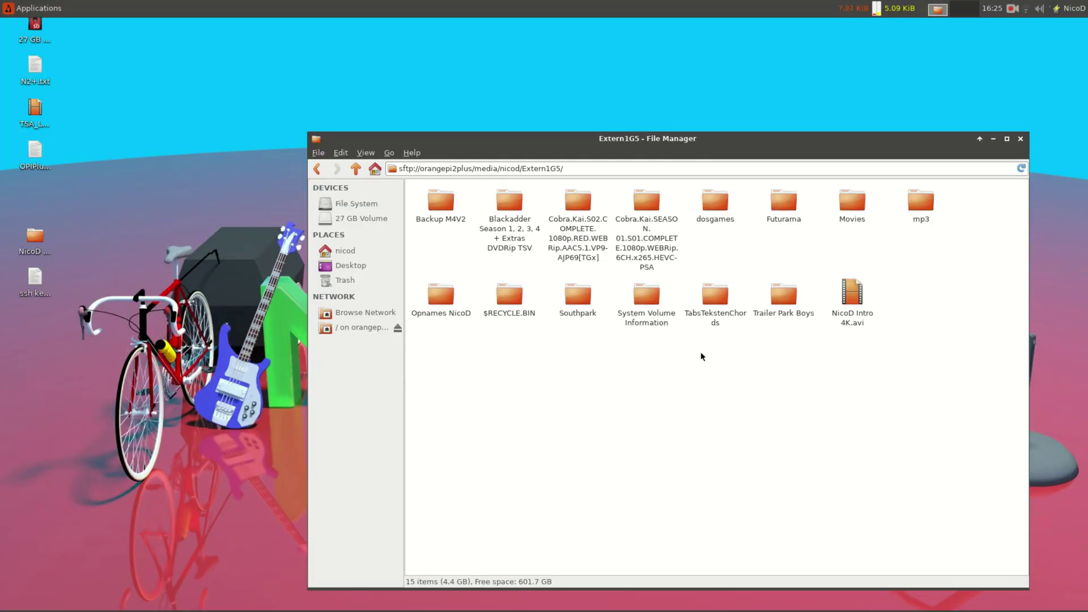
double_click(856, 202)
double_click(610, 270)
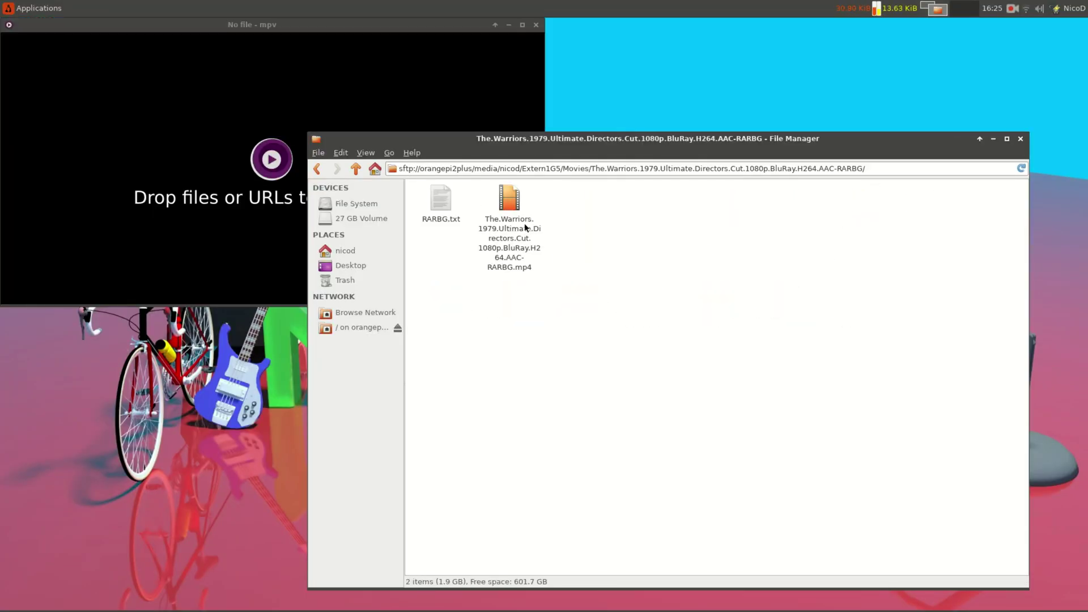
left_click(509, 227)
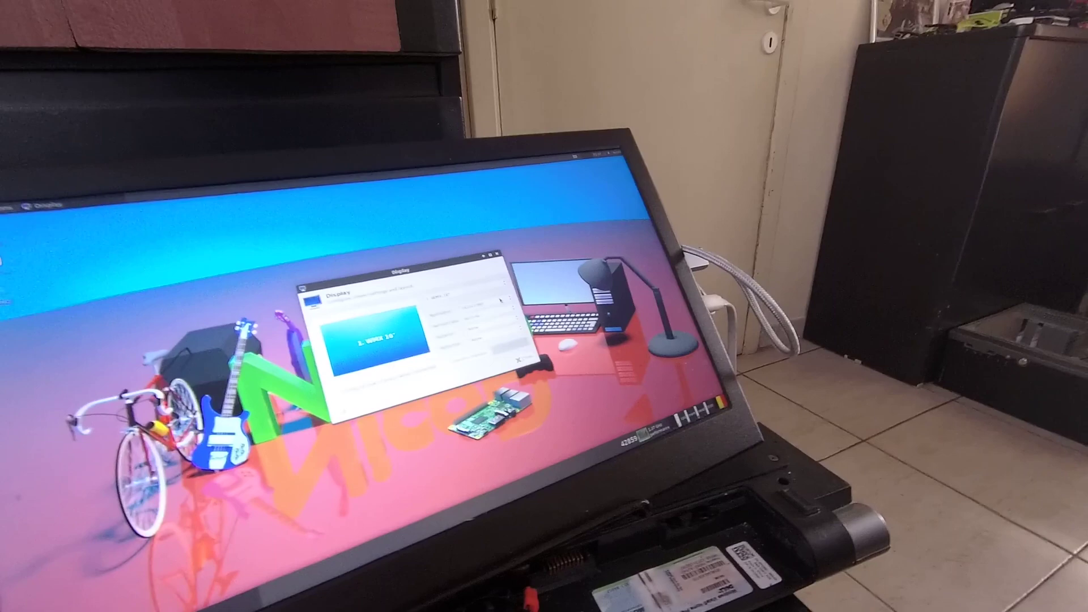
- Set the screen resolution to 1280x720 and close Display settings
left_click(499, 303)
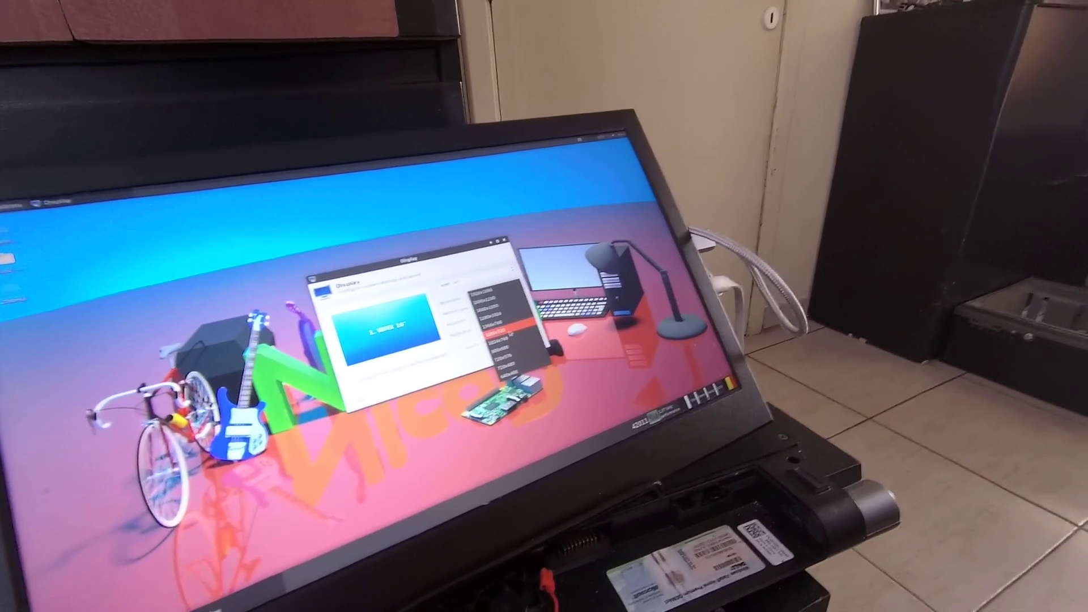
left_click(504, 330)
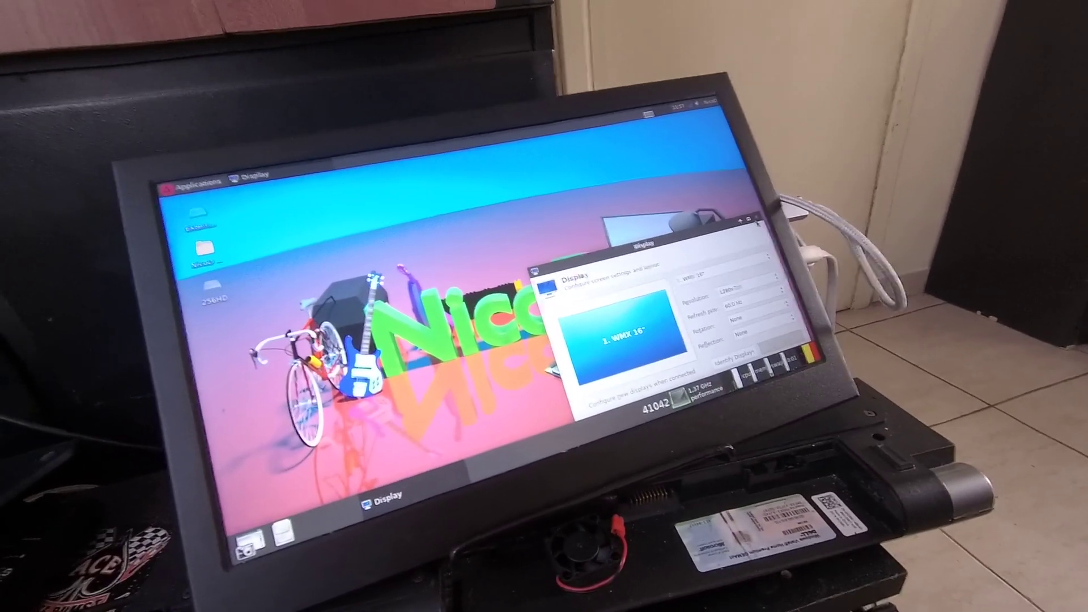
left_click(757, 221)
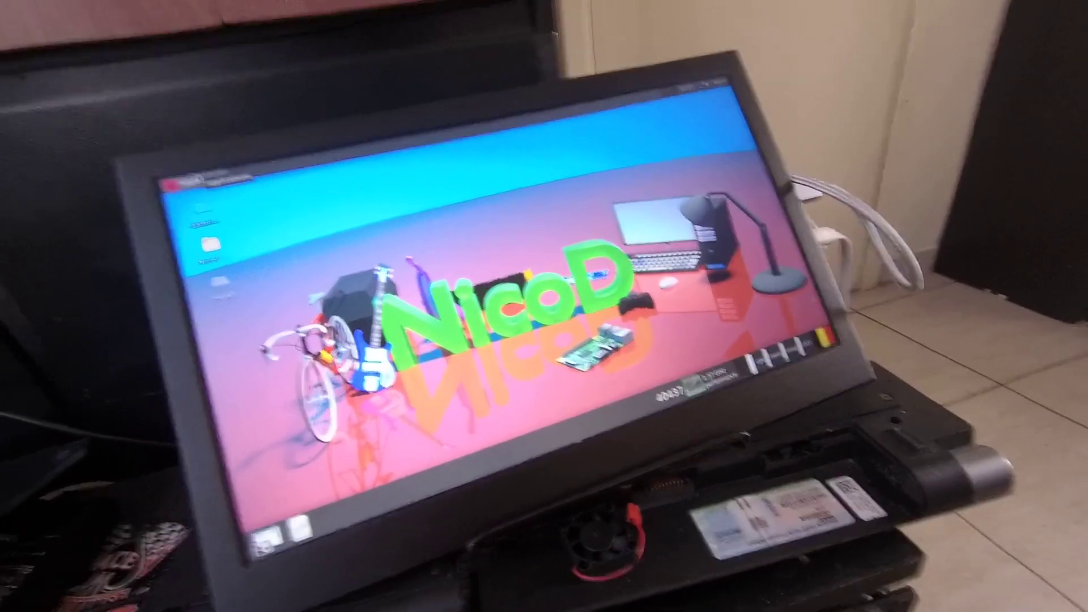
- Open the Xfce applications menu with Alt+F1
key("alt+F1")
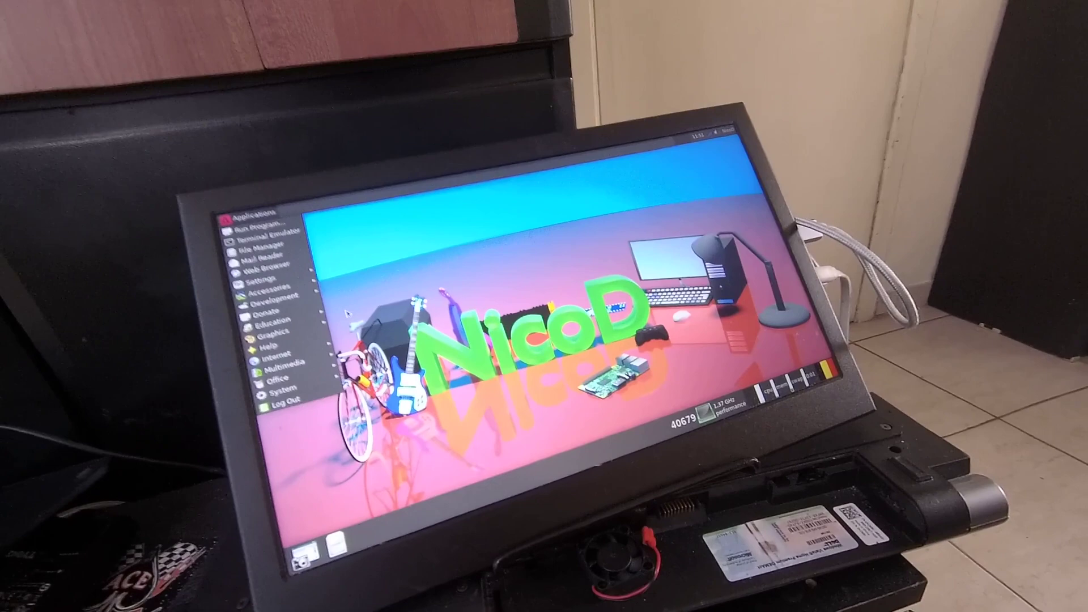